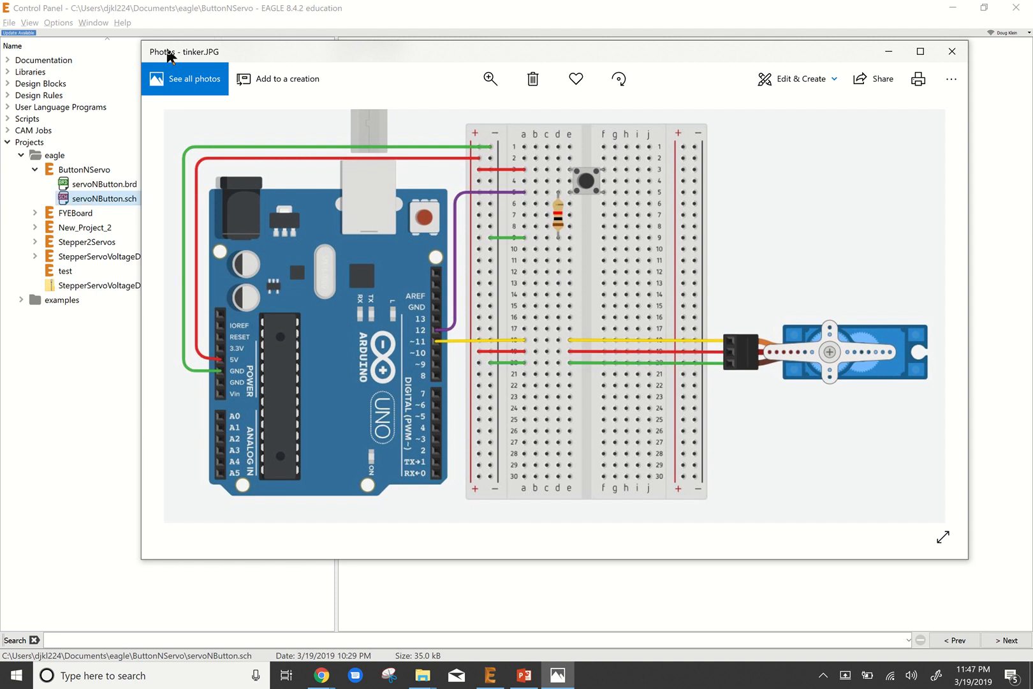
Preview the servoNButton schematic and board files of the ButtonNServo project in EAGLE.
left_click(105, 384)
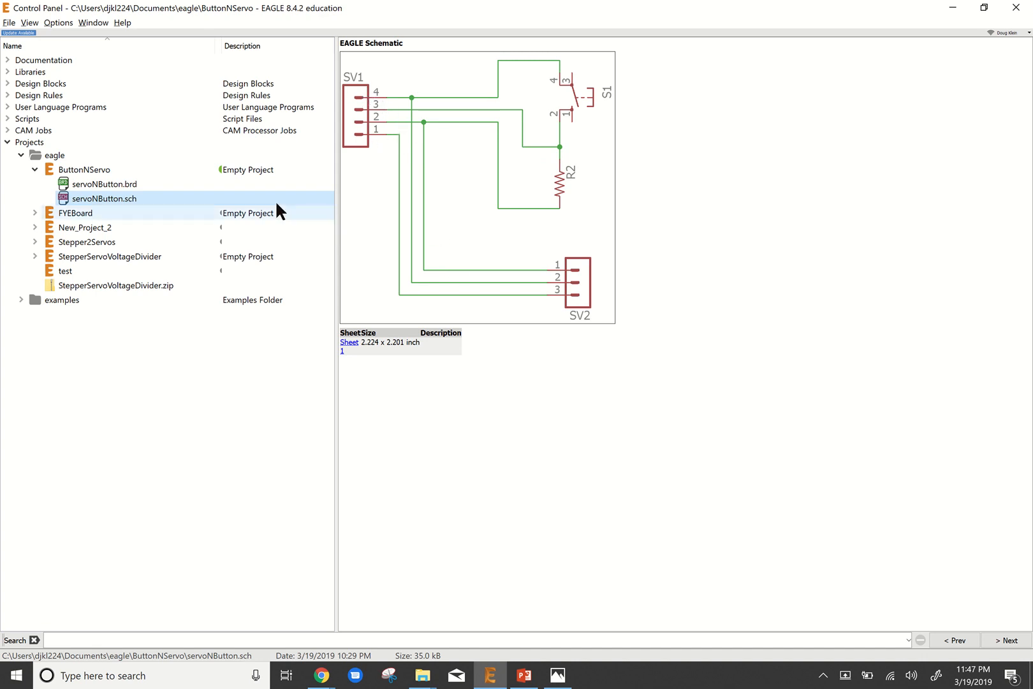
left_click(106, 186)
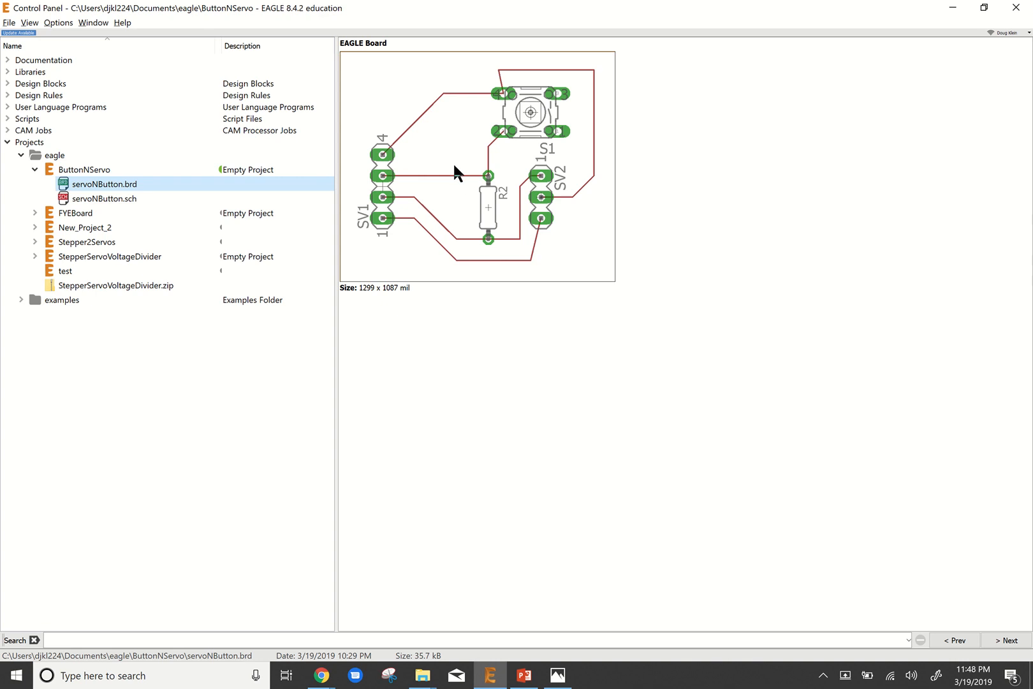
Create a new schematic in the ButtonNServo project and enlarge its window to cover most of the screen.
left_click(9, 23)
mouse_move(28, 39)
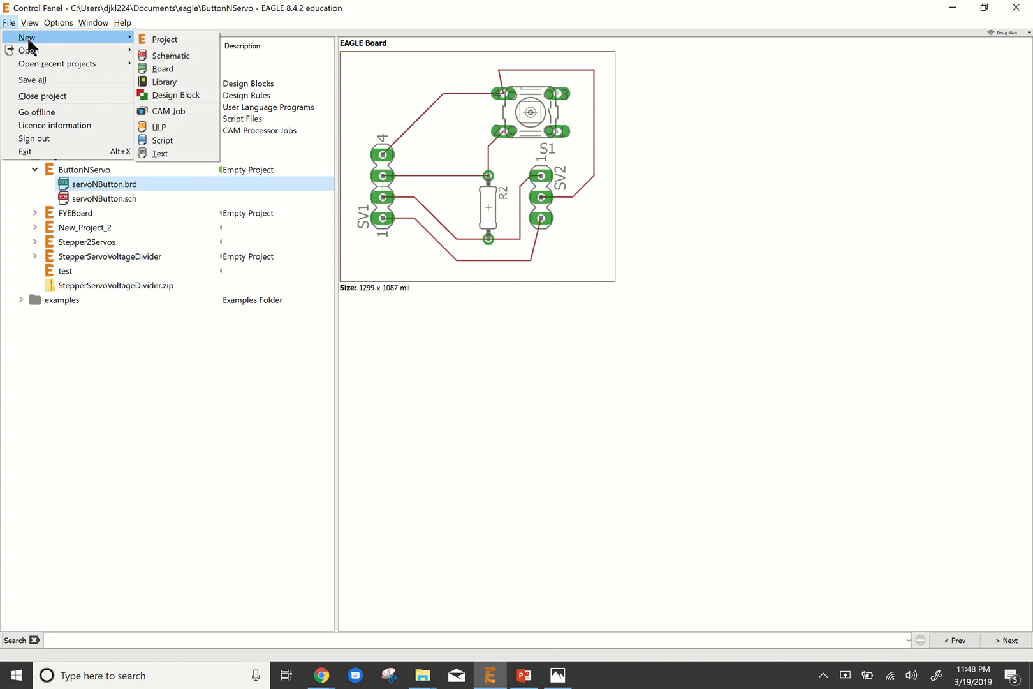
left_click(178, 55)
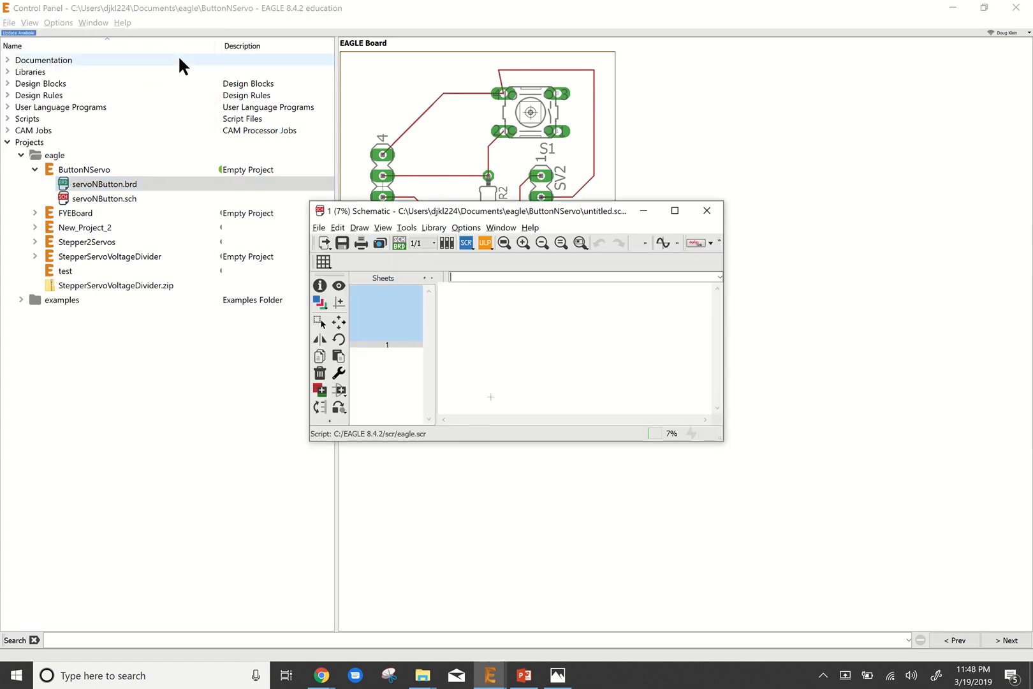
left_click_drag(555, 215, 345, 21)
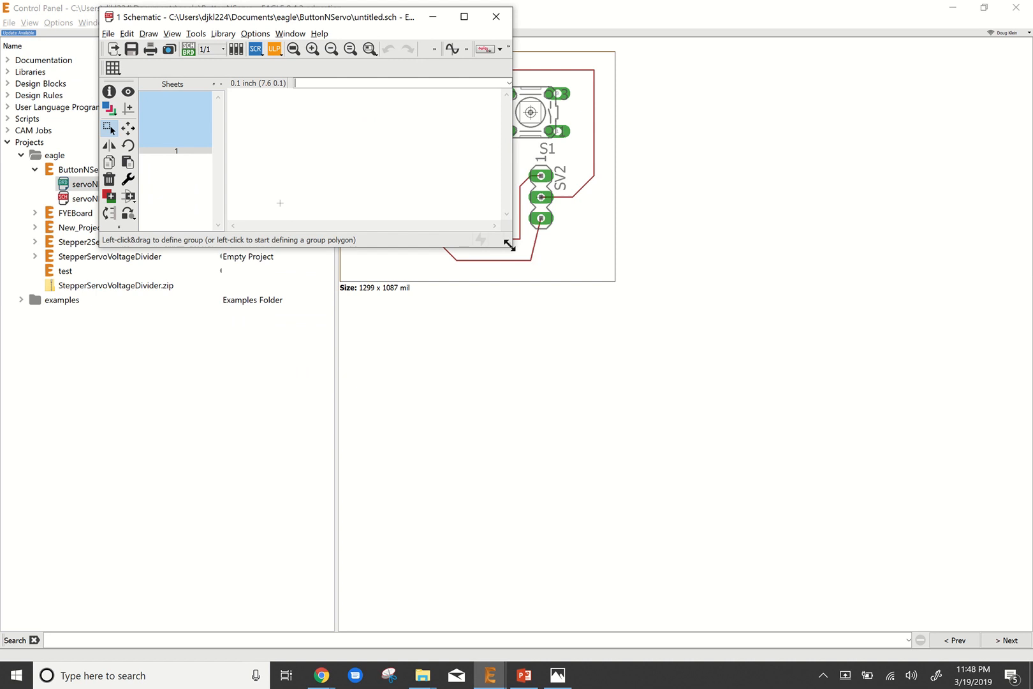
left_click_drag(512, 243, 907, 617)
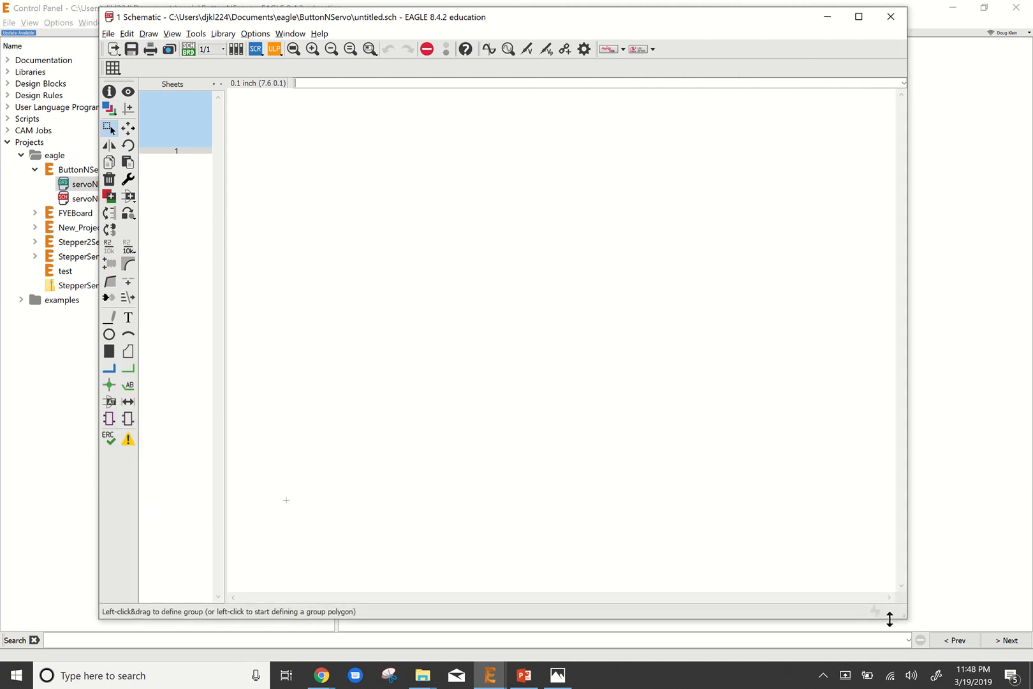
Add SERVO_PINS from 2019_FYE_Library, rotated 180 degrees so its pins face left, near the middle of the sheet.
left_click(132, 199)
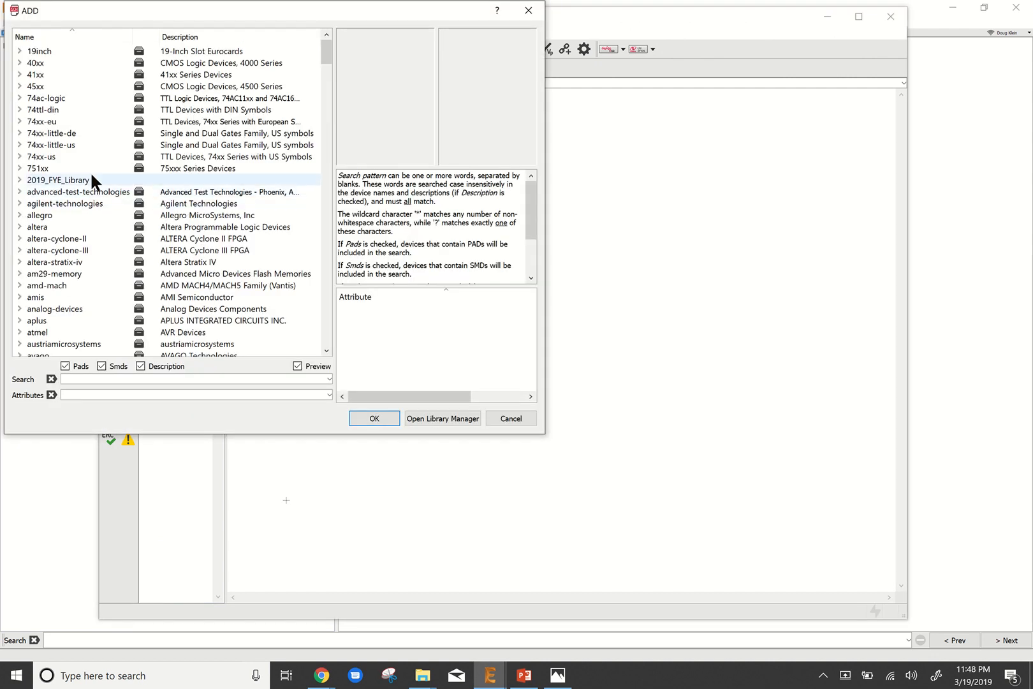
left_click(19, 180)
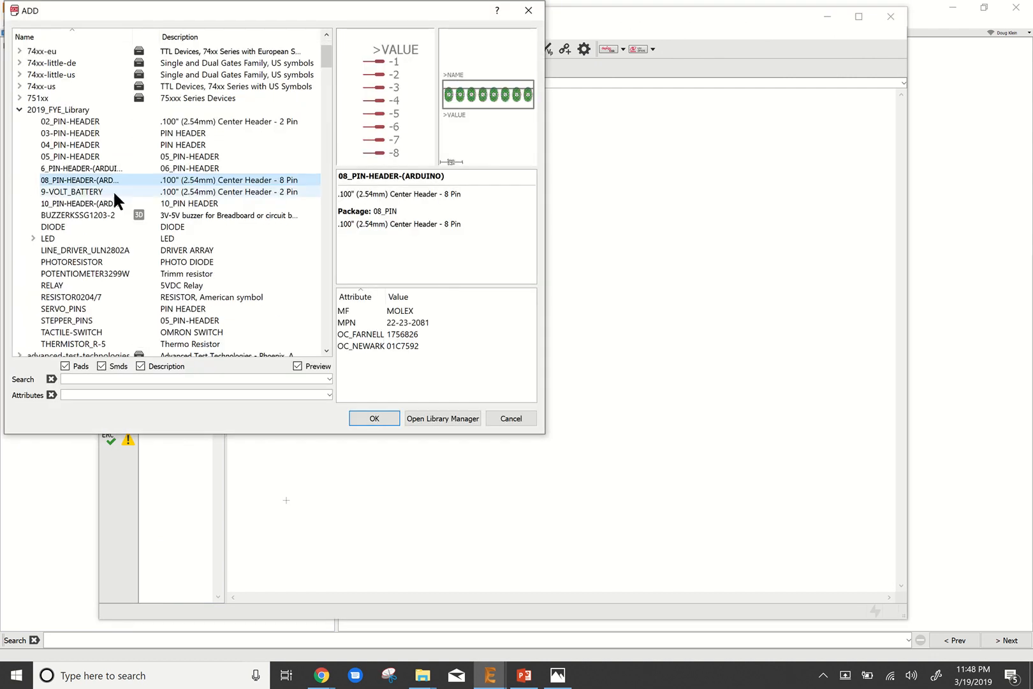
scroll(121, 195, "down", 2)
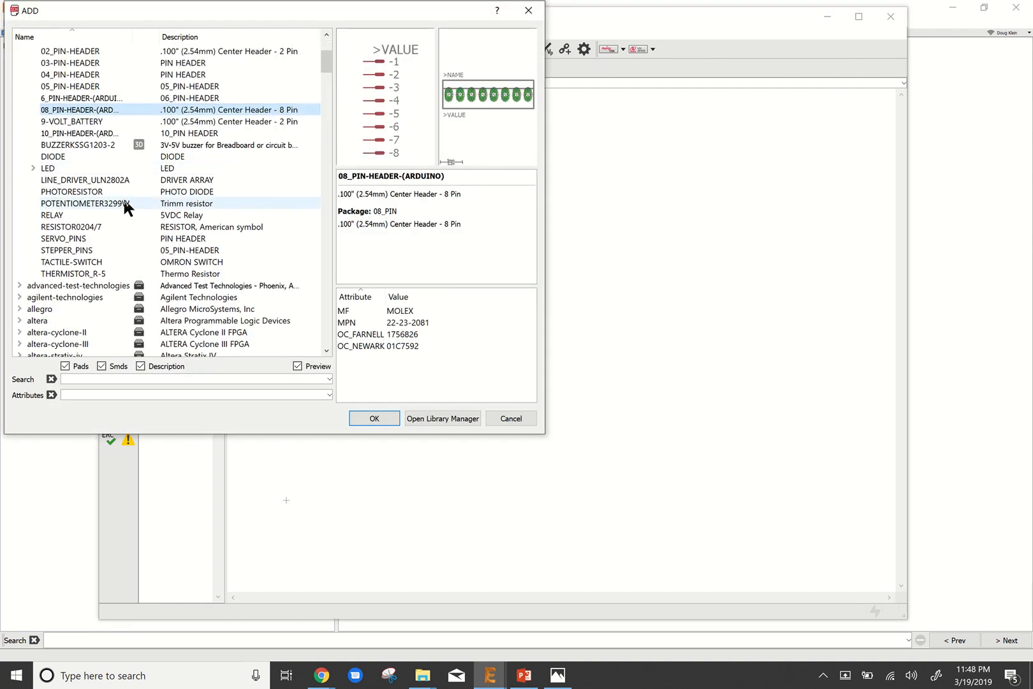
left_click(65, 240)
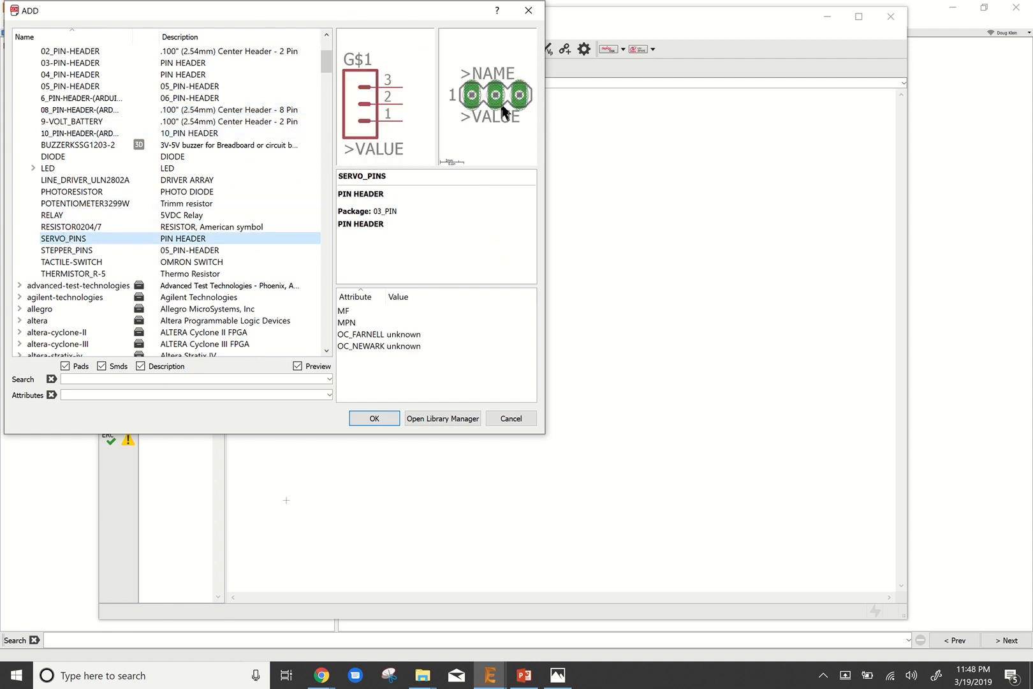
left_click(374, 419)
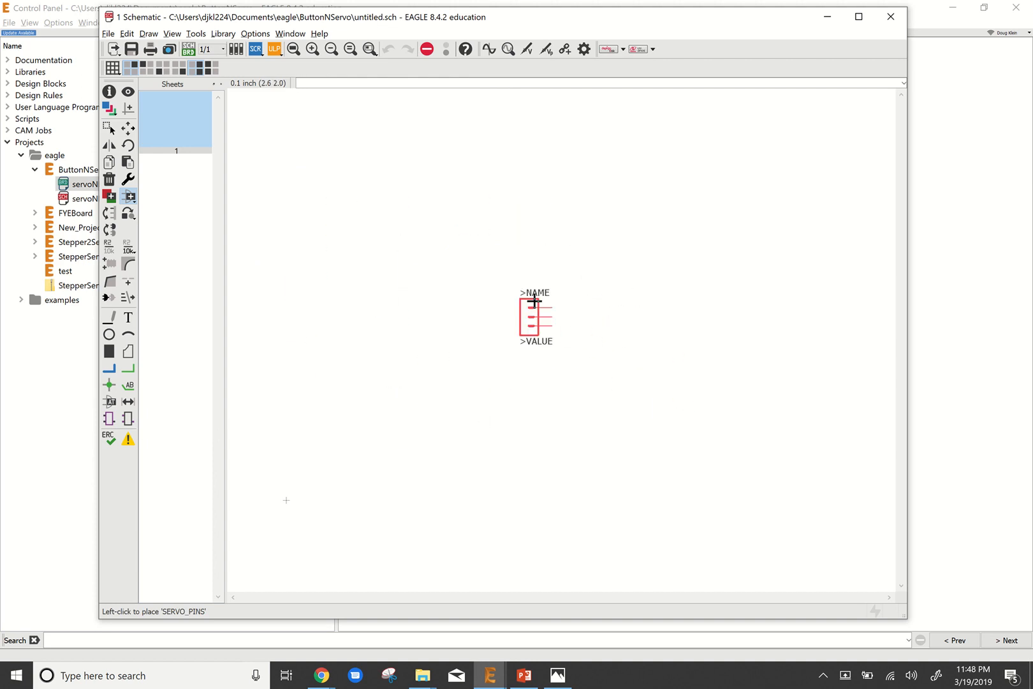
right_click(561, 317)
right_click(562, 320)
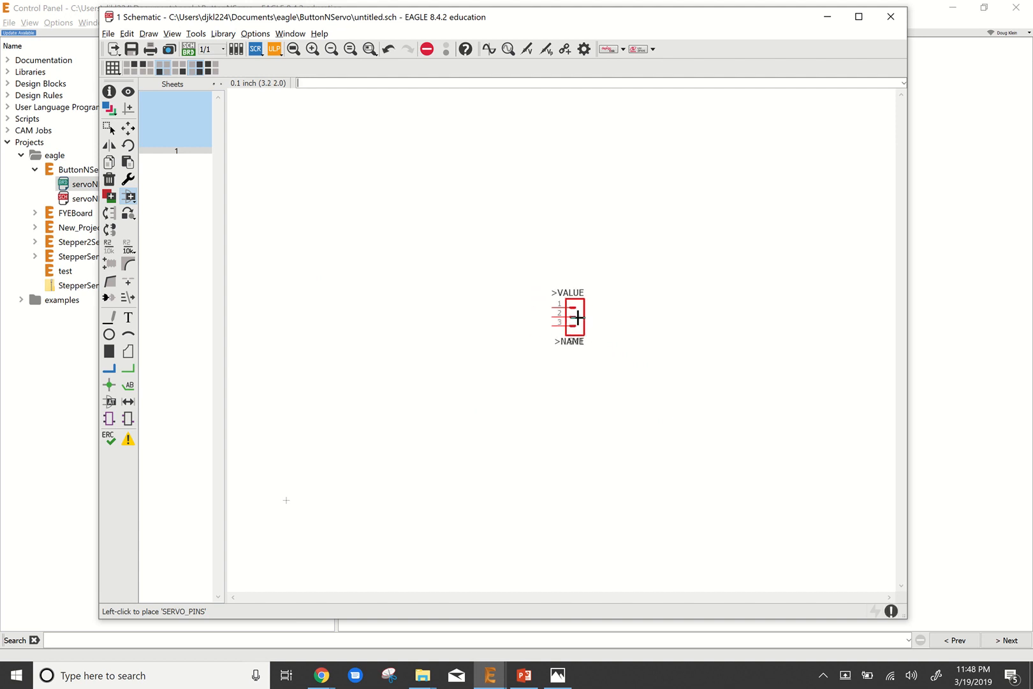
left_click(577, 317)
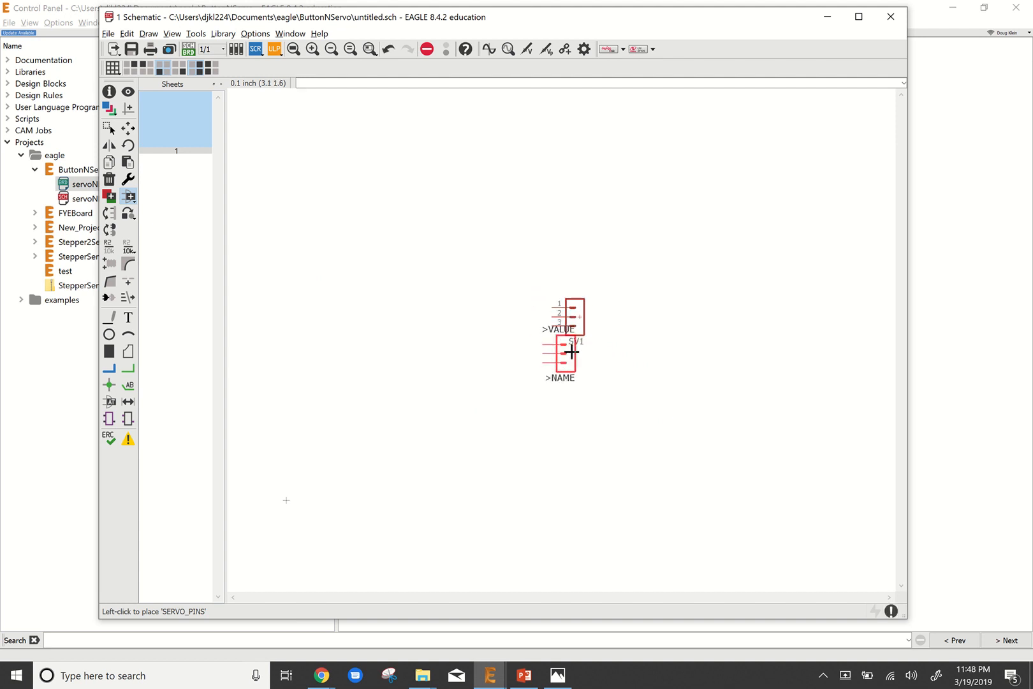
Add a TACTILE-SWITCH from 2019_FYE_Library, rotated 180 degrees, well above the servo header.
left_click(134, 194)
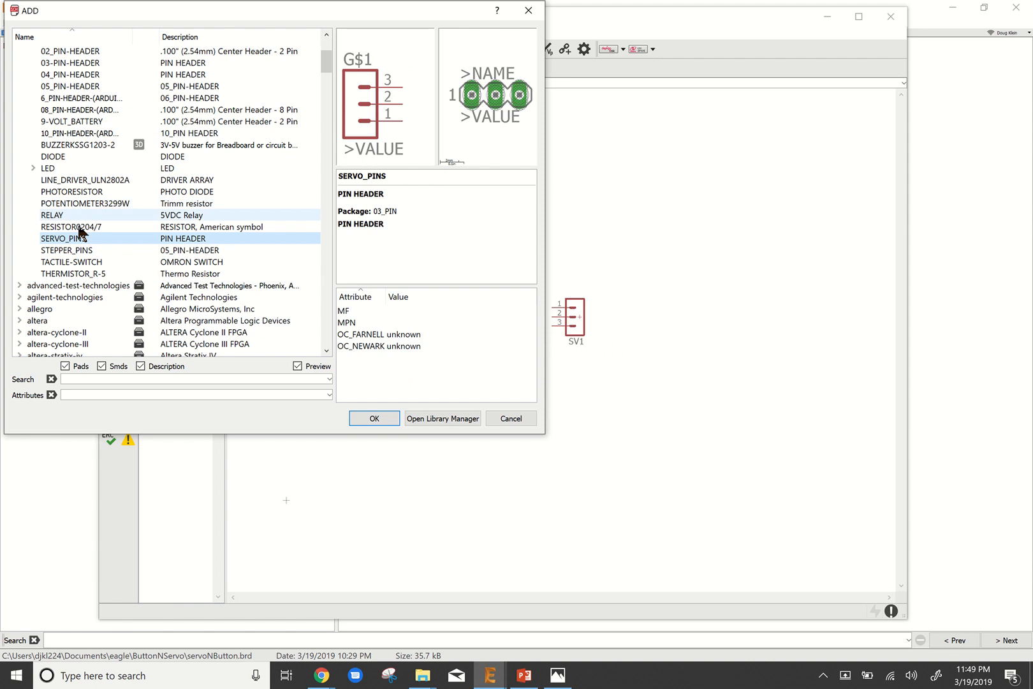
left_click(60, 262)
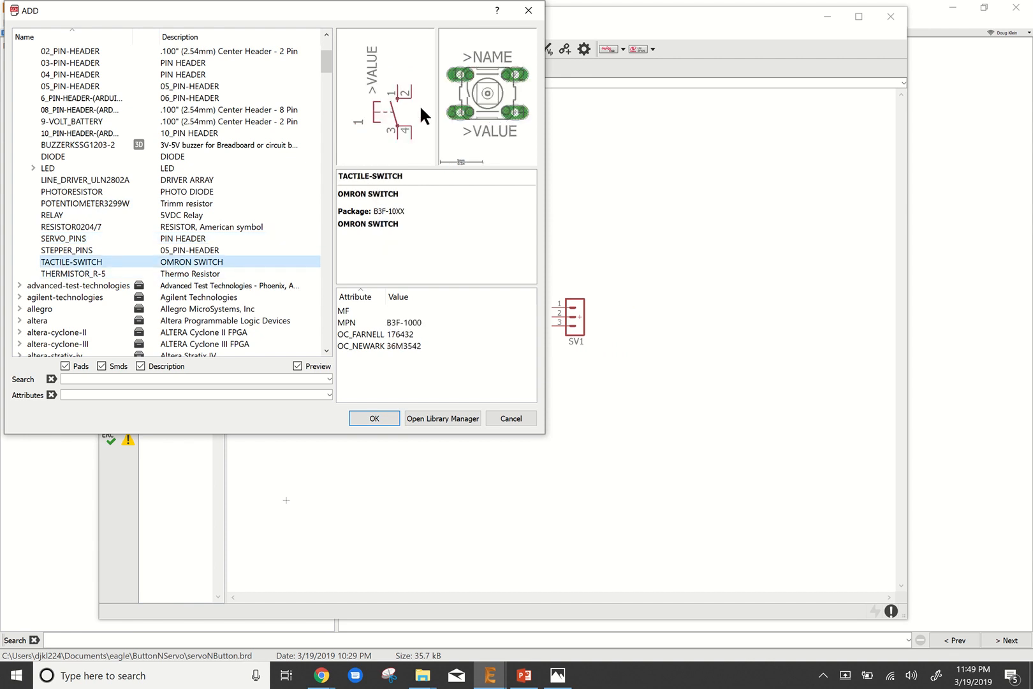
left_click(374, 418)
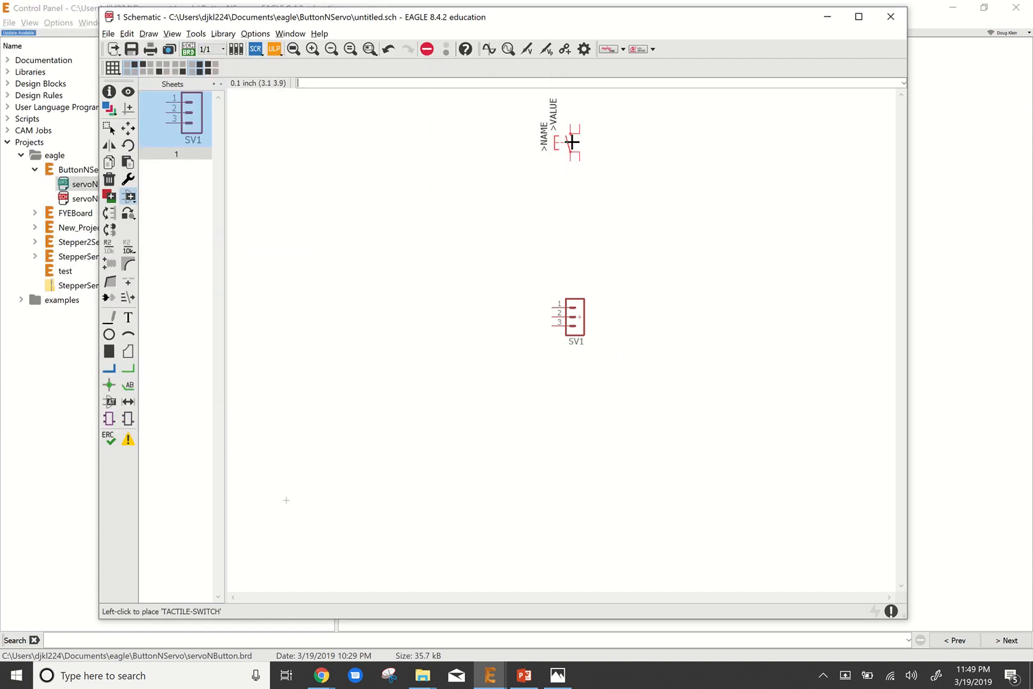
right_click(572, 141)
right_click(572, 139)
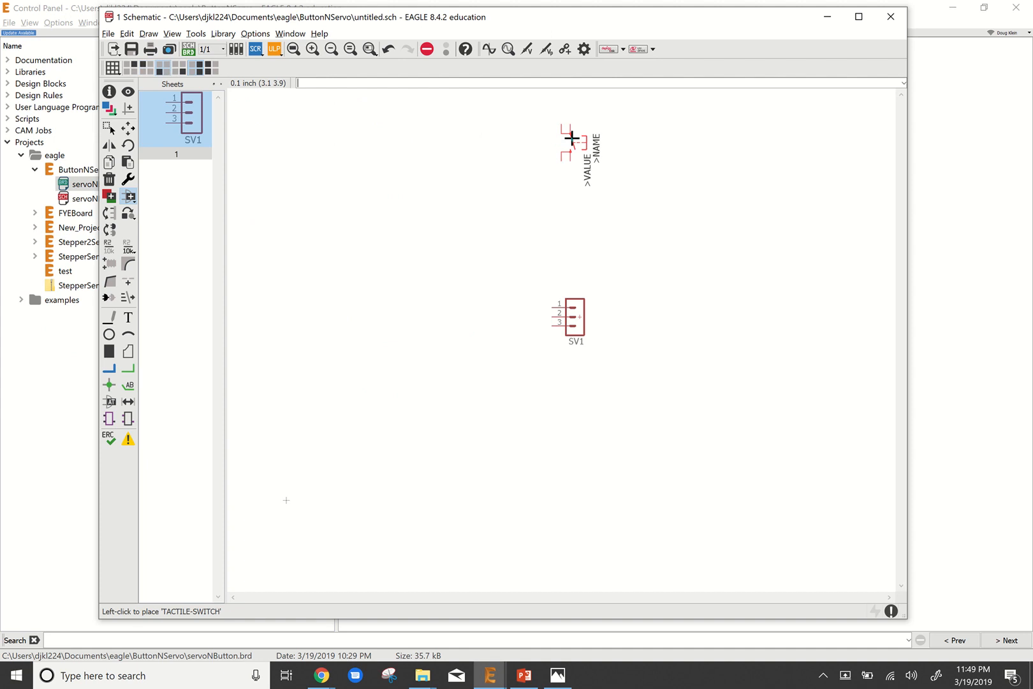
left_click(571, 139)
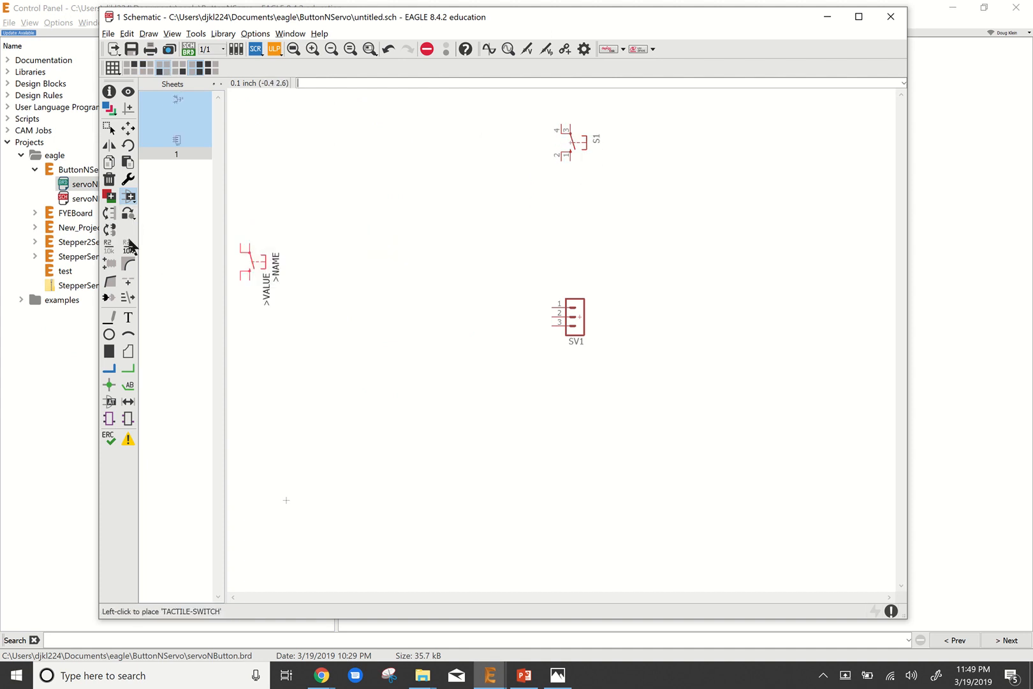
Add a RESISTOR0204/7 from 2019_FYE_Library, oriented vertically, just below pin 2 of the switch.
left_click(128, 197)
left_click(90, 226)
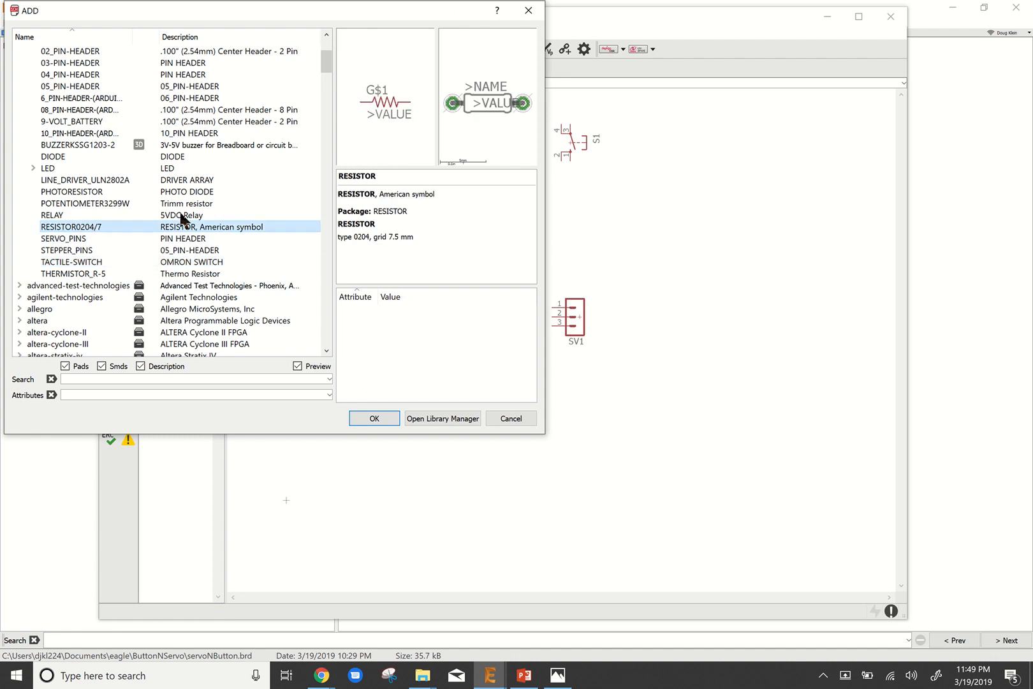
left_click(375, 418)
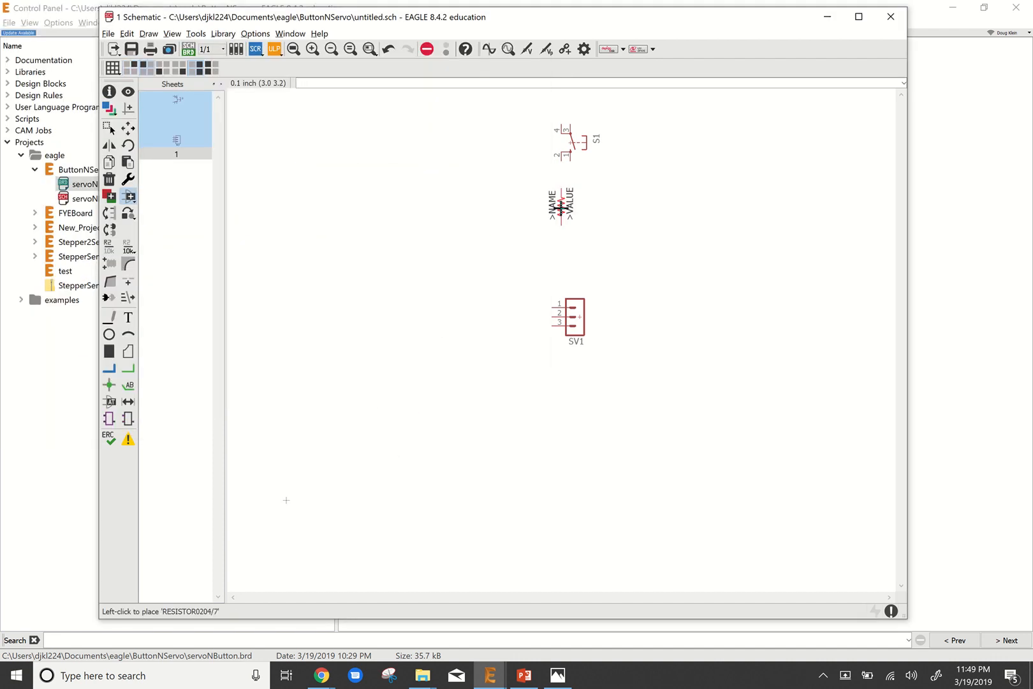
left_click(561, 208)
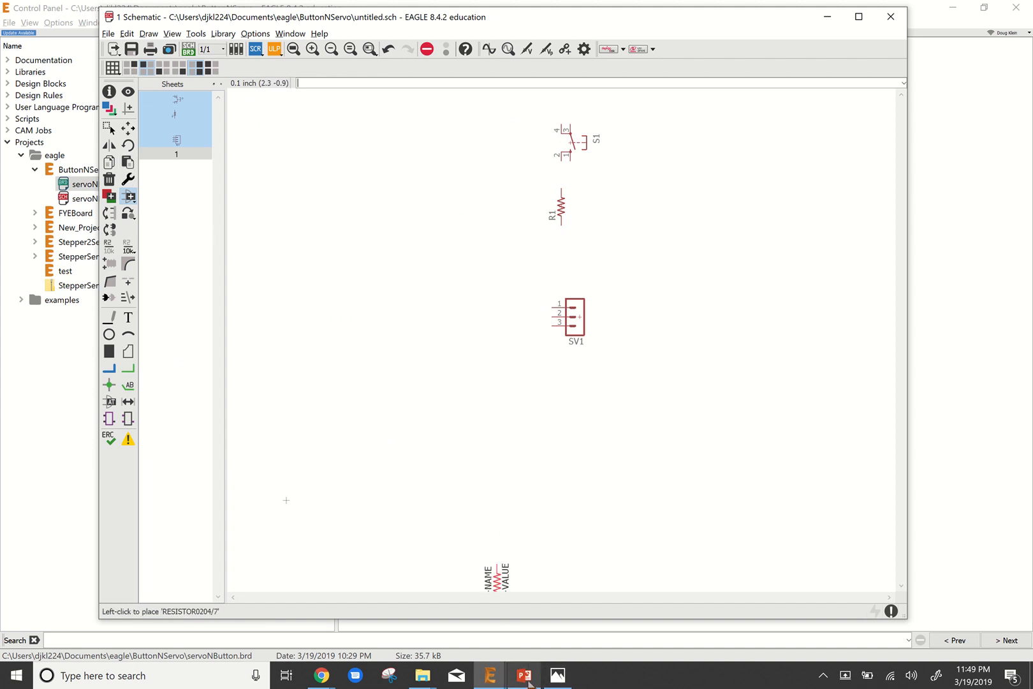
Consult the tinker.JPG wiring picture and add a 04_PIN-HEADER on the left side of the sheet, level with the resistor.
left_click(559, 675)
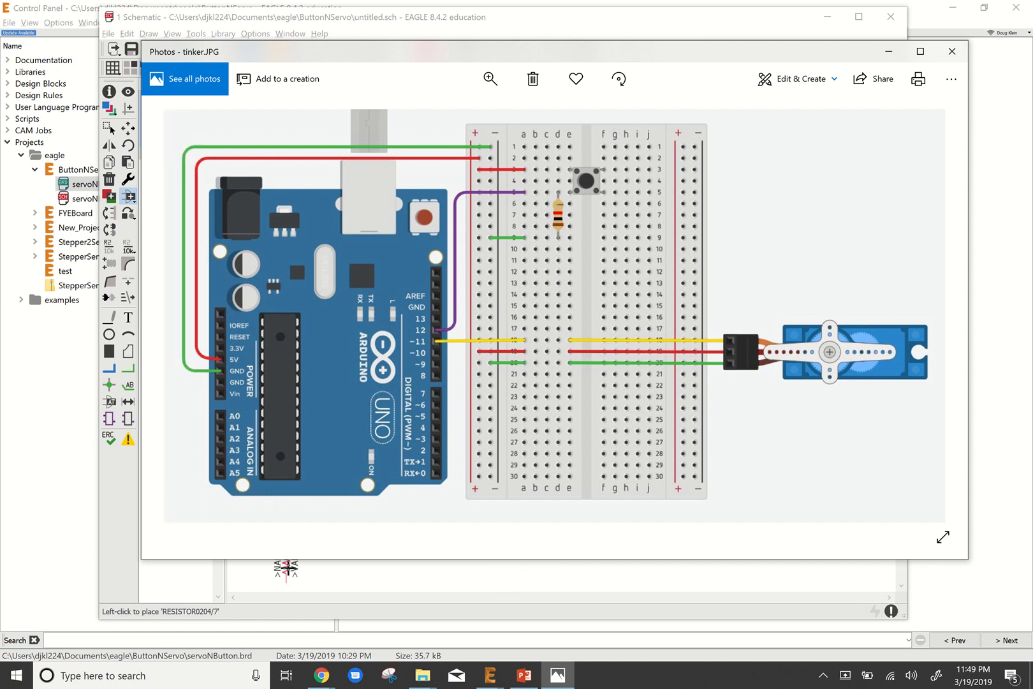
left_click(887, 54)
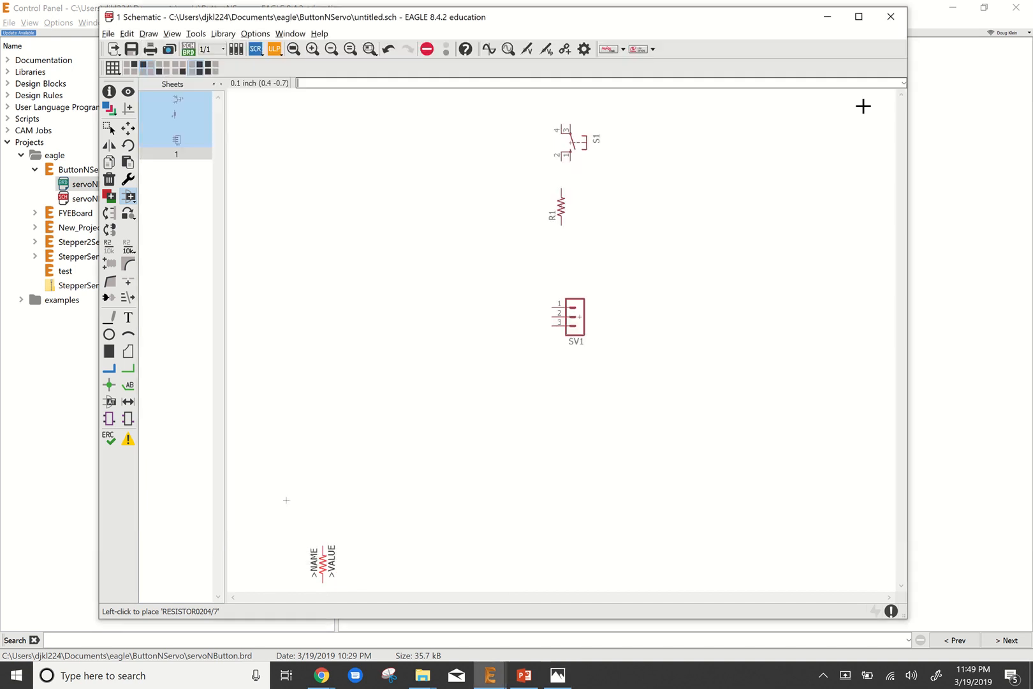
left_click(110, 197)
left_click(82, 75)
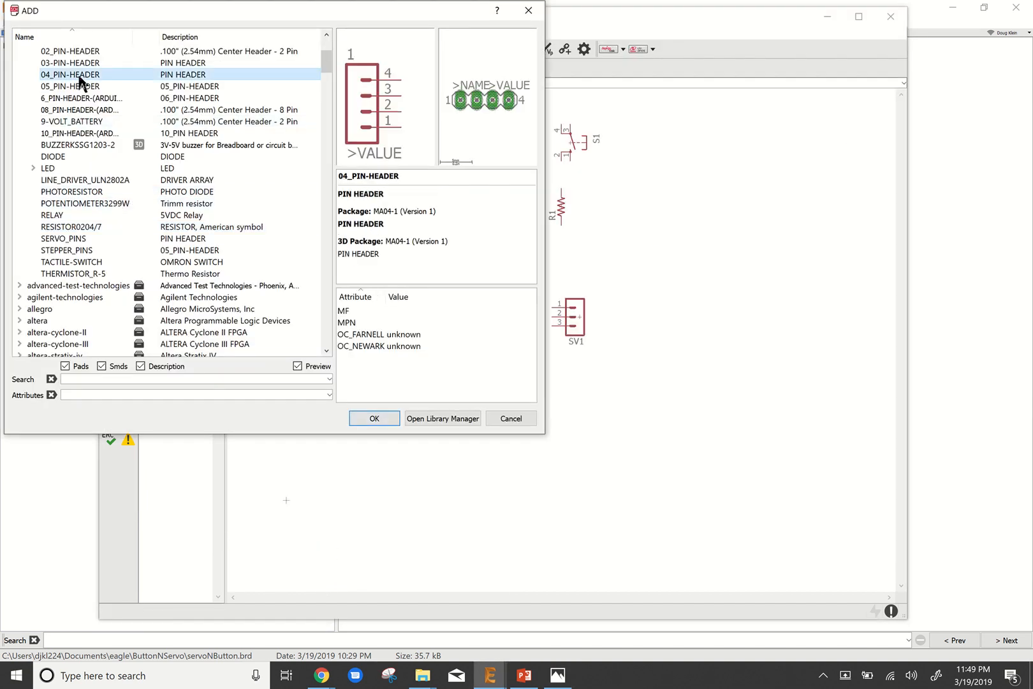
left_click(375, 418)
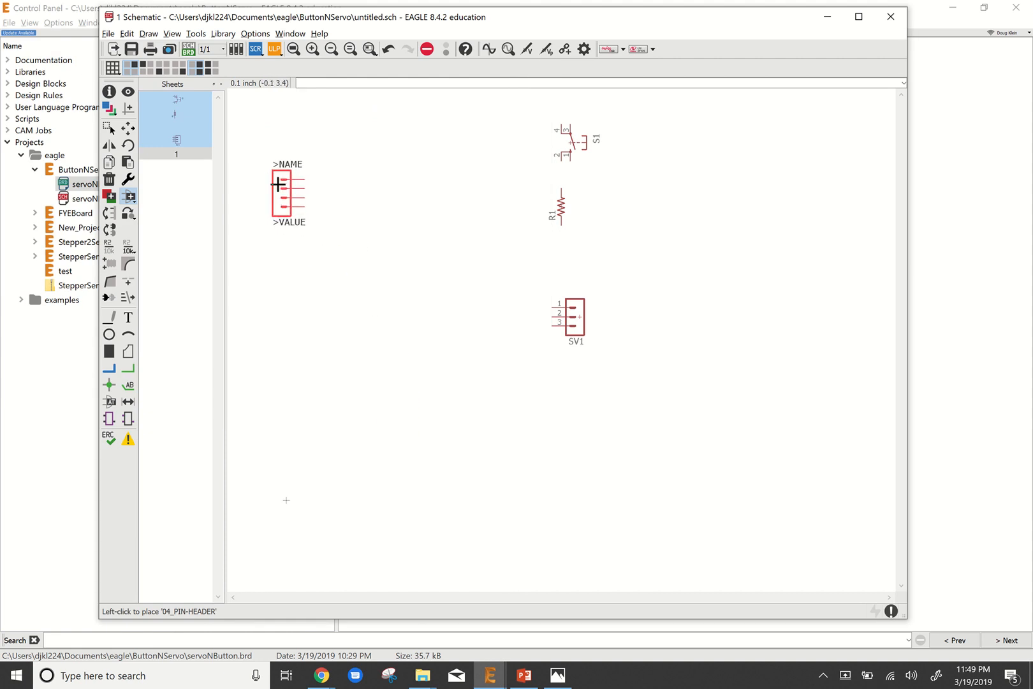
left_click(278, 183)
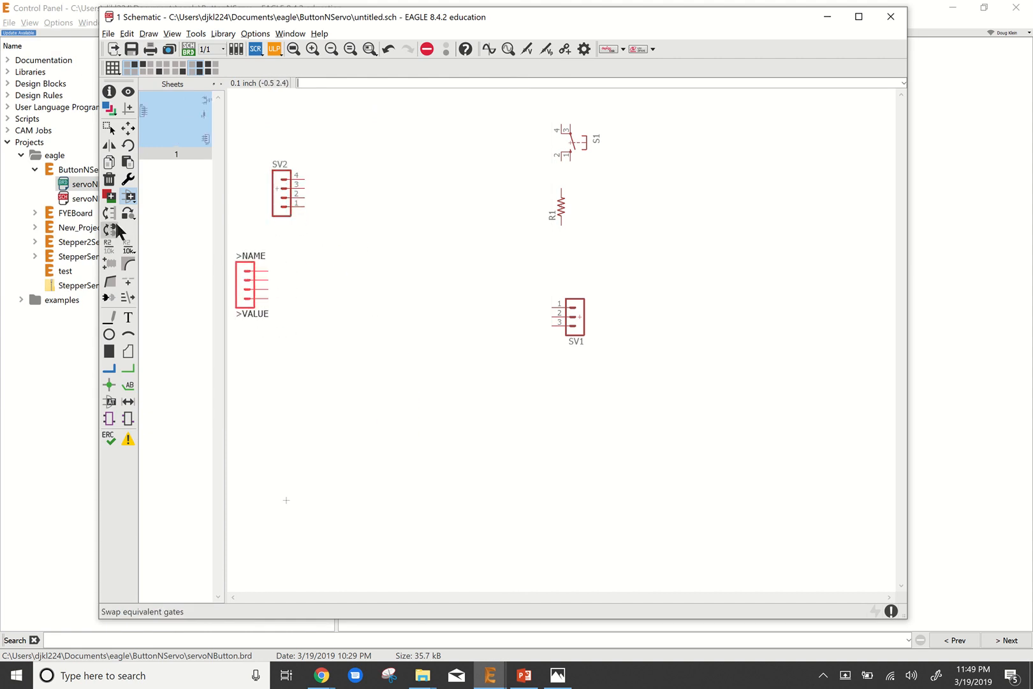
Following the tinker.JPG wiring, draw nets from switch S1 pin 2 to resistor R1 and from header SV2 pin 3 to that connection.
left_click(128, 367)
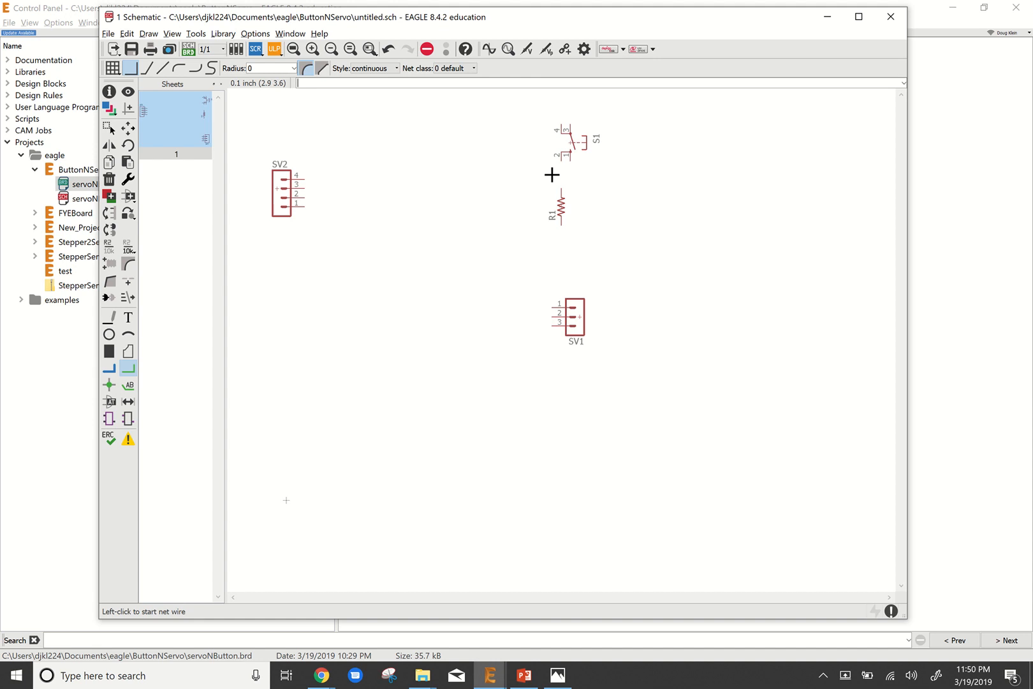
left_click(558, 675)
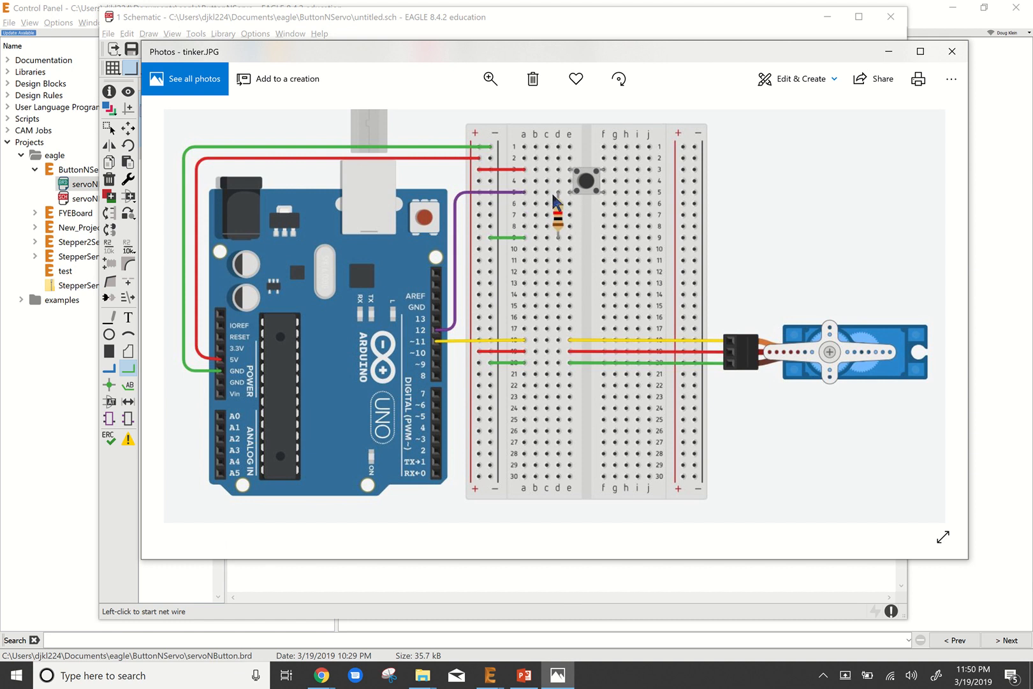
left_click(384, 590)
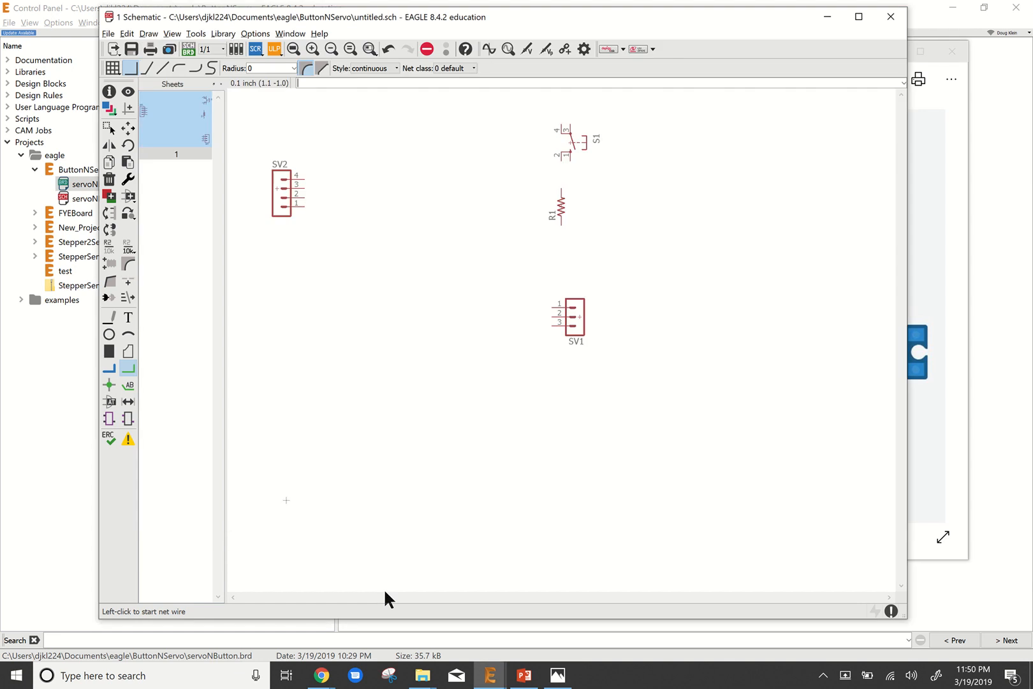
left_click(561, 164)
left_click(558, 189)
left_click(310, 189)
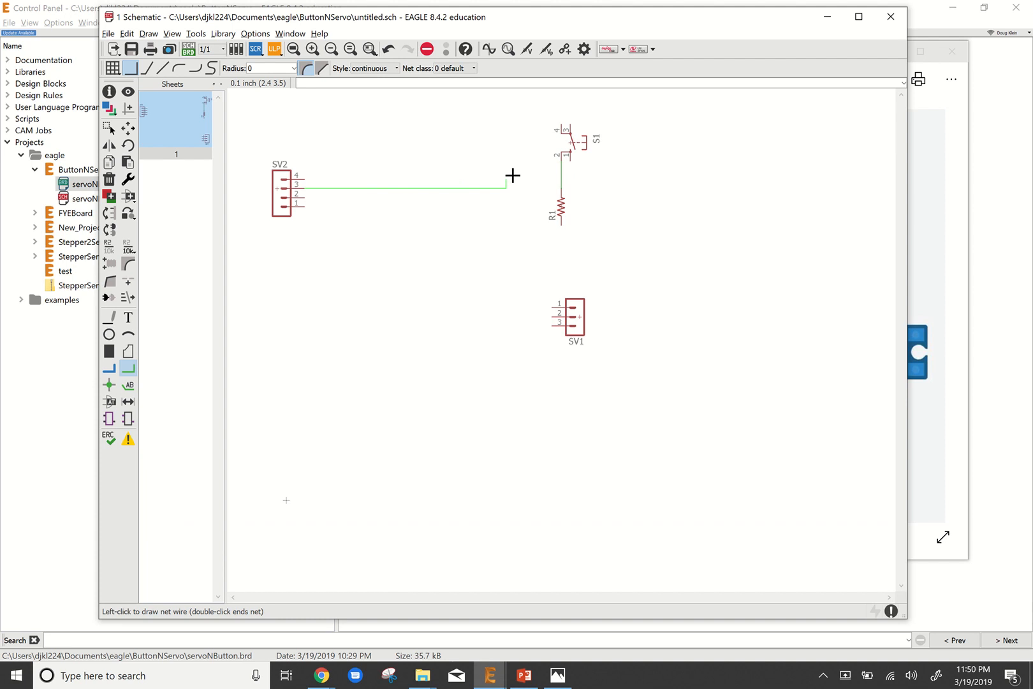
double_click(560, 174)
Draw a net connecting switch S1 pin 4 to pin 4 of the four-pin header SV2.
scroll(523, 155, "up", 1)
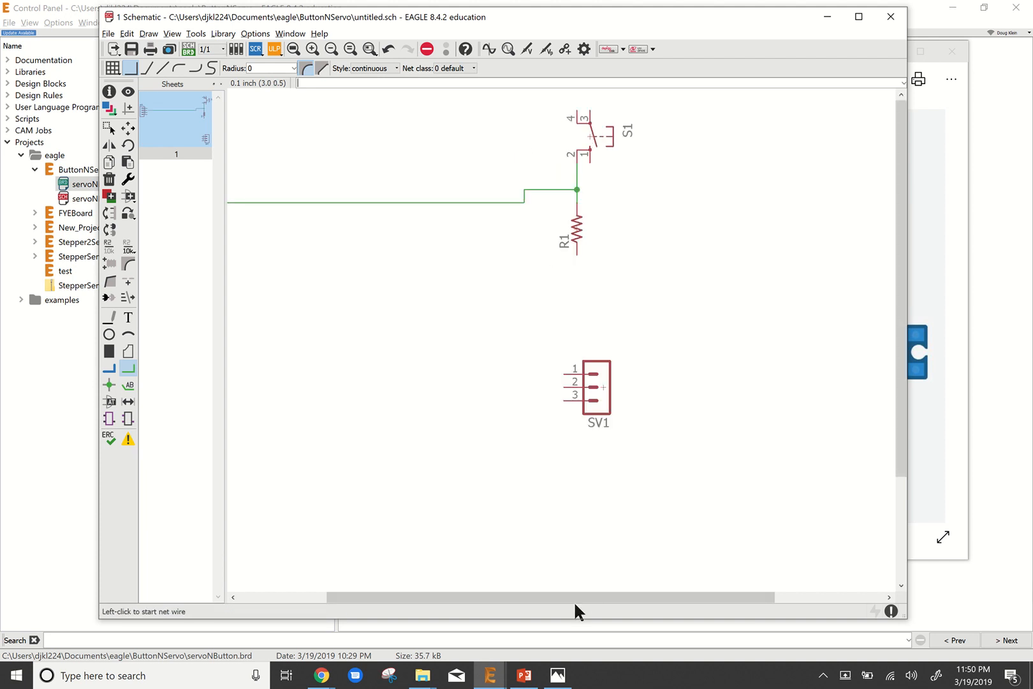
left_click_drag(569, 597, 483, 606)
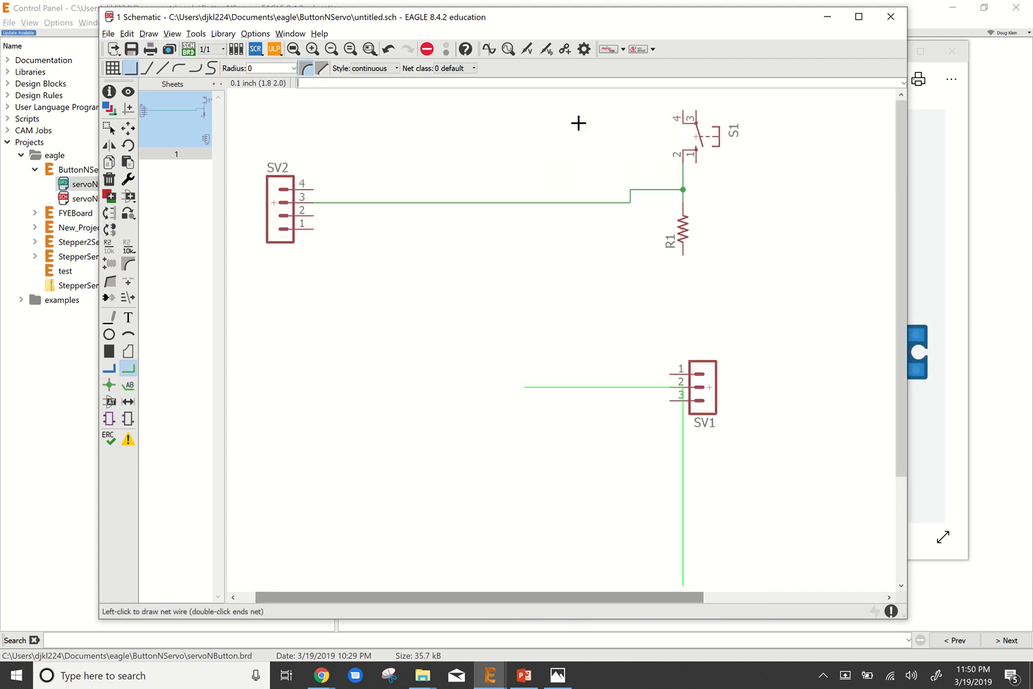
key("Escape")
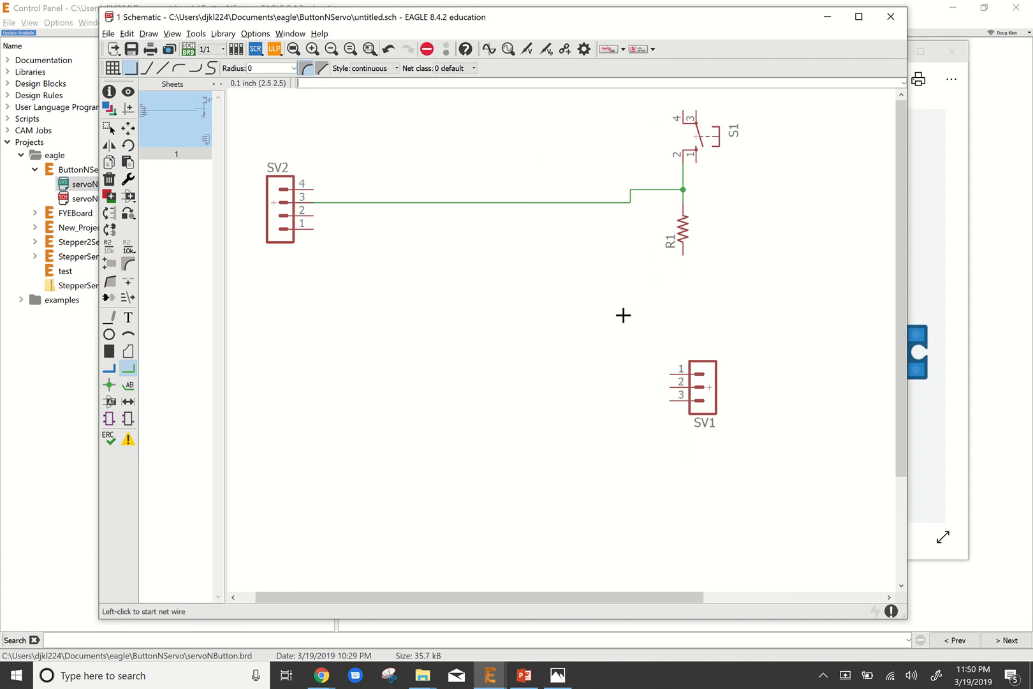
left_click(684, 110)
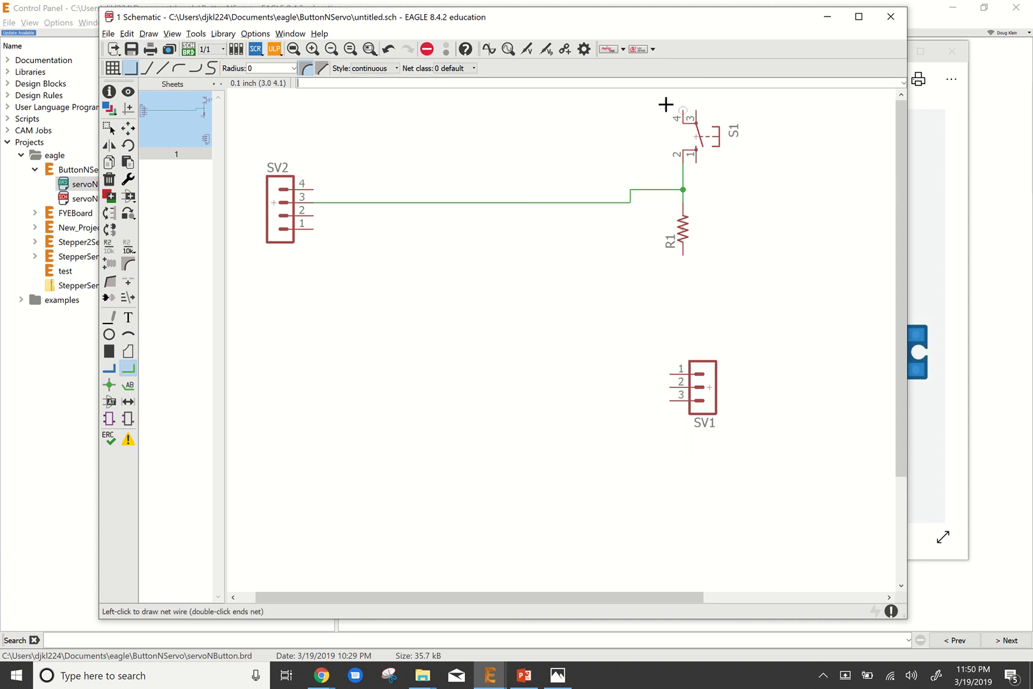
left_click(313, 188)
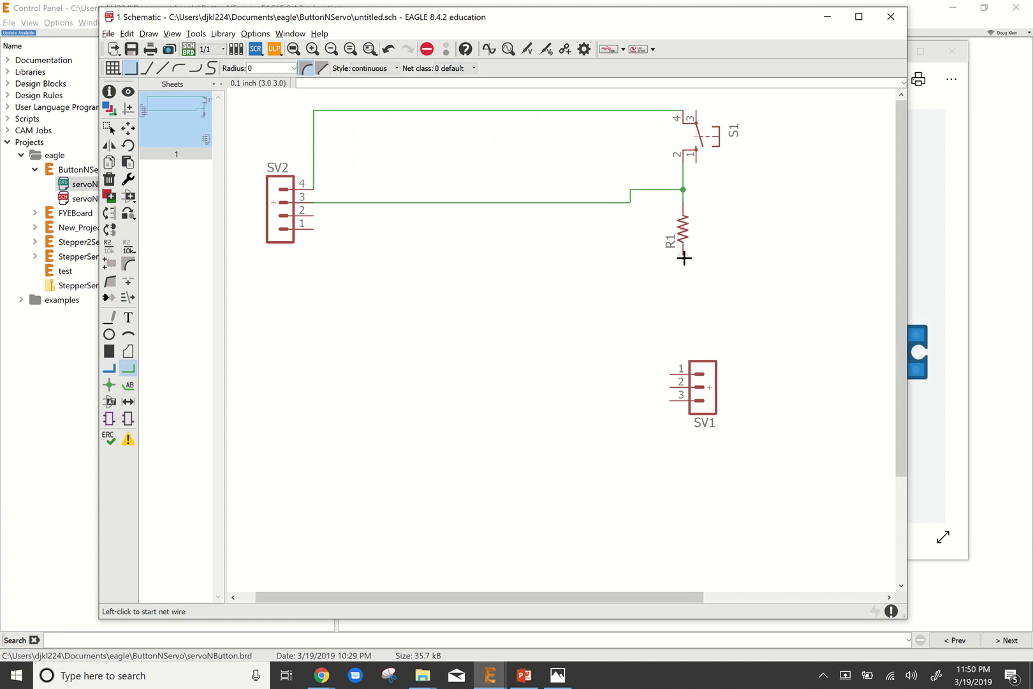
Draw a net from the lower end of resistor R1 to pin 2 of header SV2.
left_click(683, 256)
left_click(486, 216)
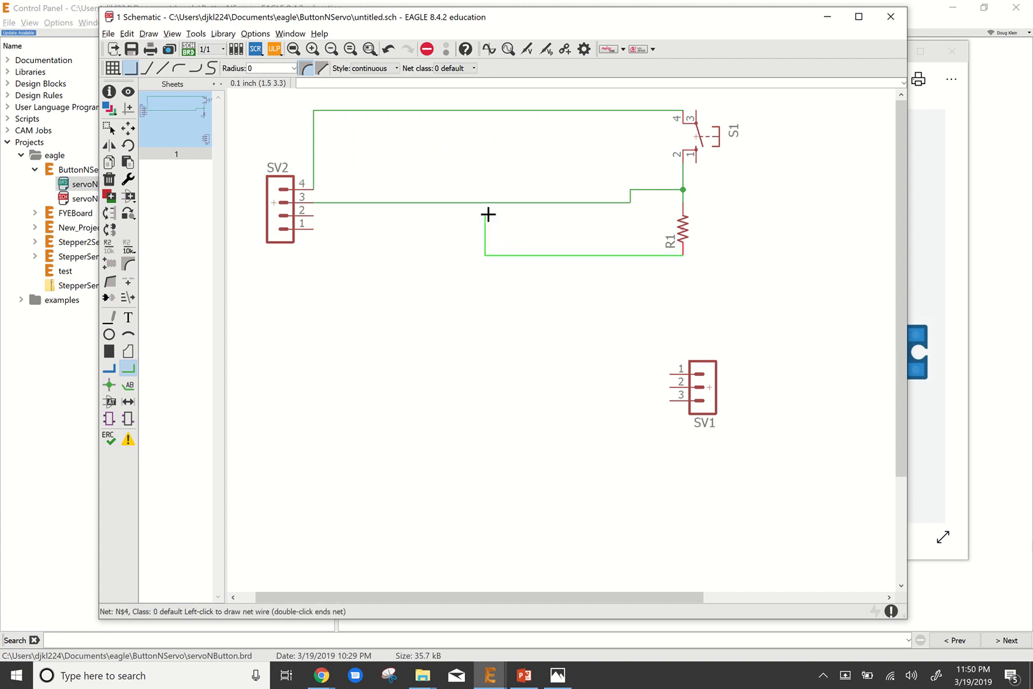
left_click(313, 216)
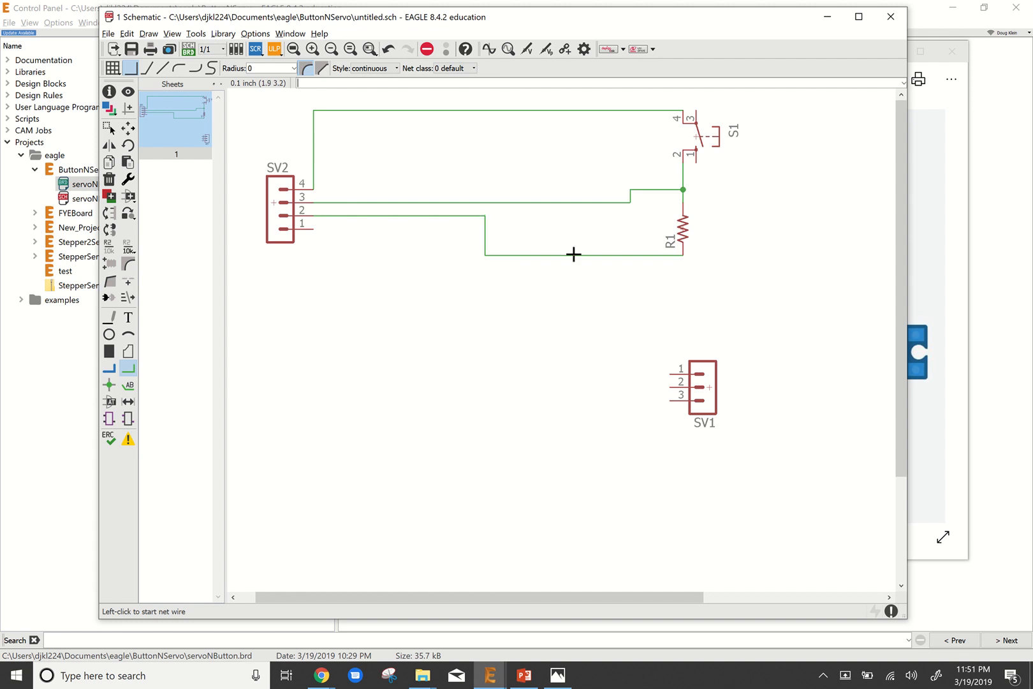
Draw a net connecting pin 3 of header SV1 to pin 1 of header SV2.
left_click(670, 401)
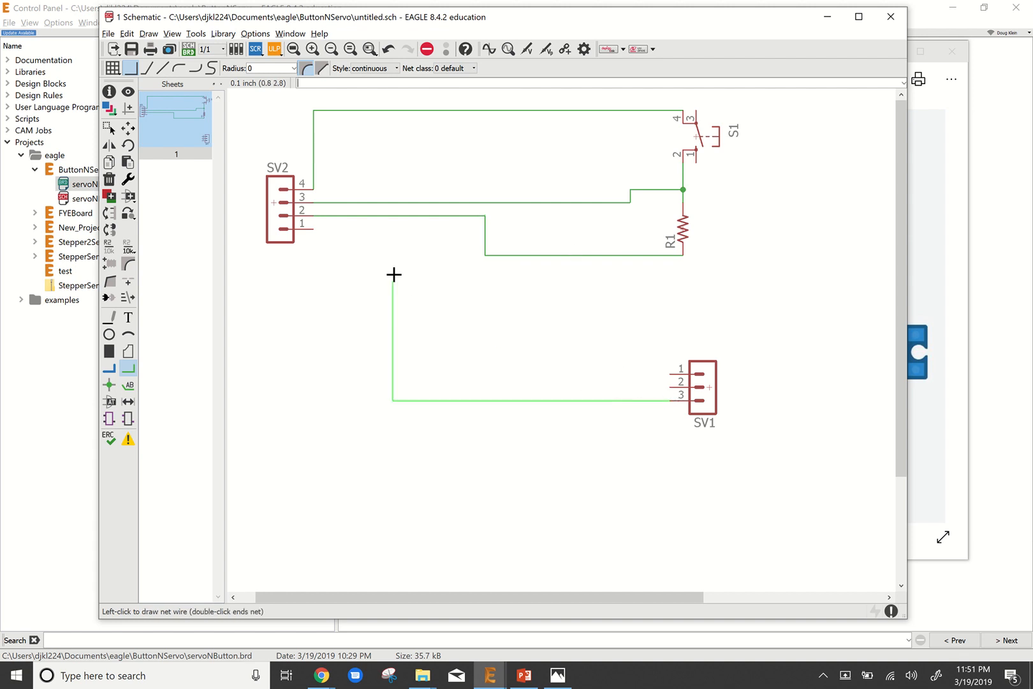
left_click(350, 229)
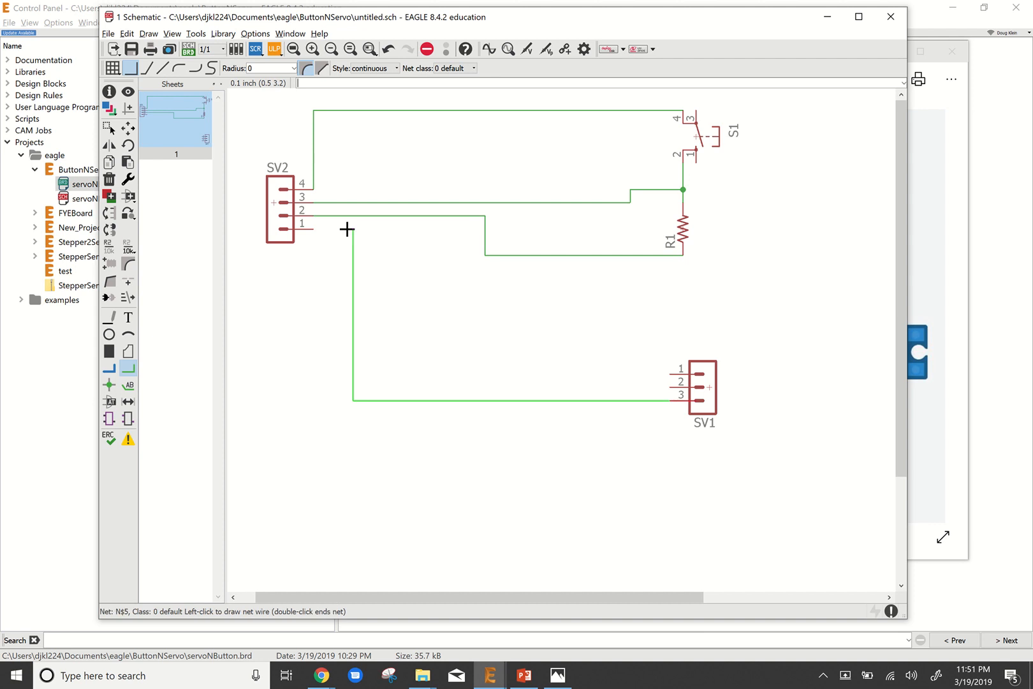
left_click(313, 229)
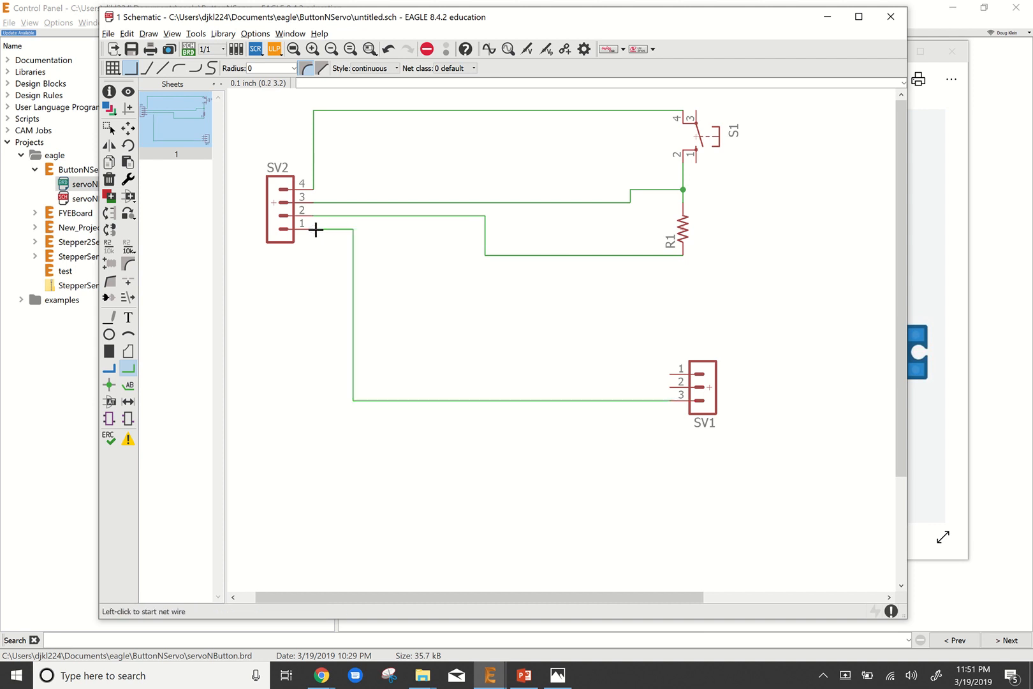
Draw nets from SV1 pin 1 to the R1–SV2 pin 2 net and from SV1 pin 2 to the S1 pin 4–SV2 pin 4 net.
left_click(671, 374)
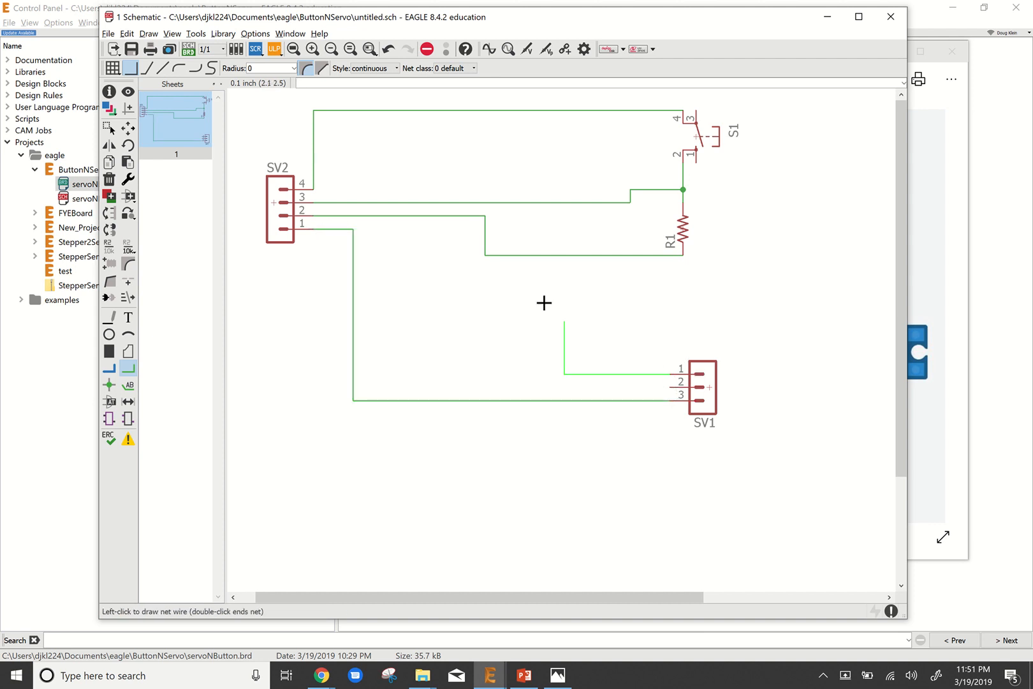
left_click(487, 256)
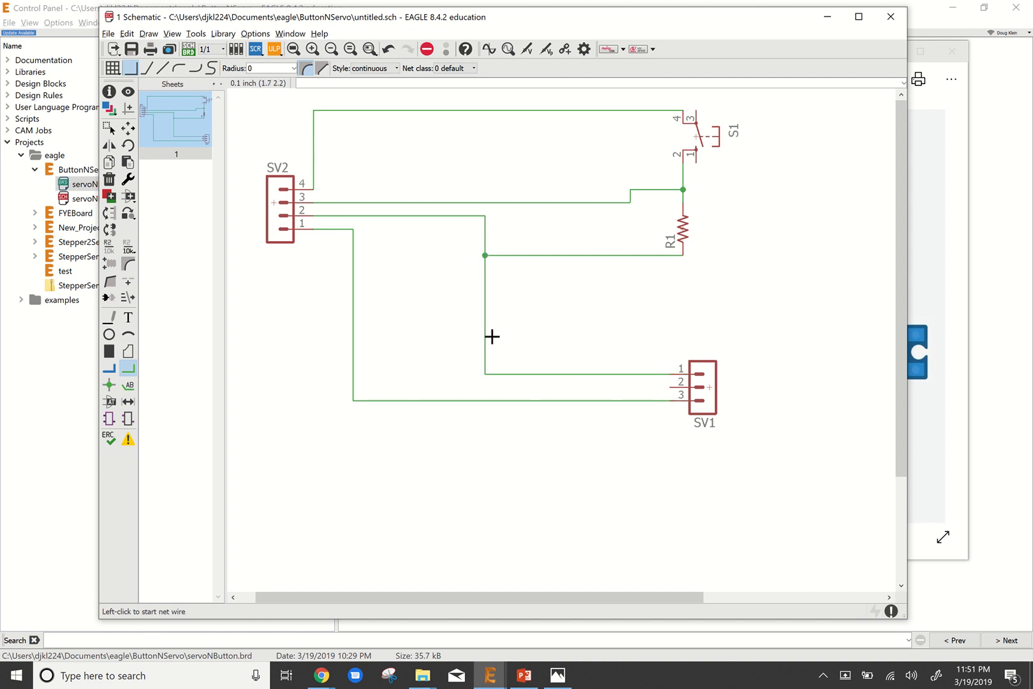
left_click(671, 388)
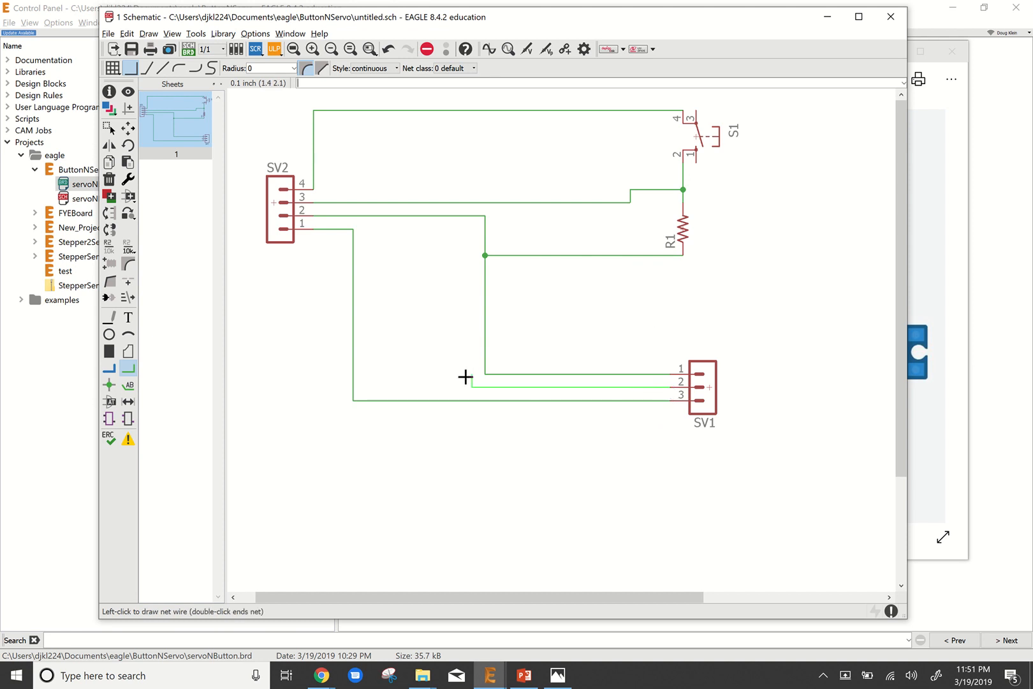
left_click(365, 111)
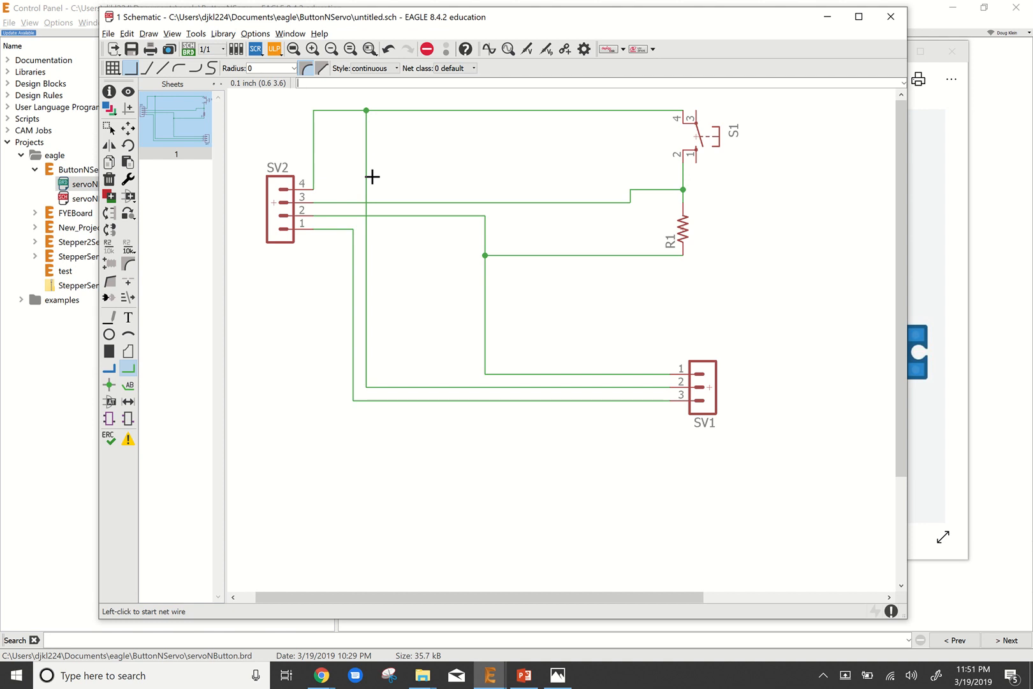
Create the board from the finished schematic and maximize the board window.
left_click(189, 49)
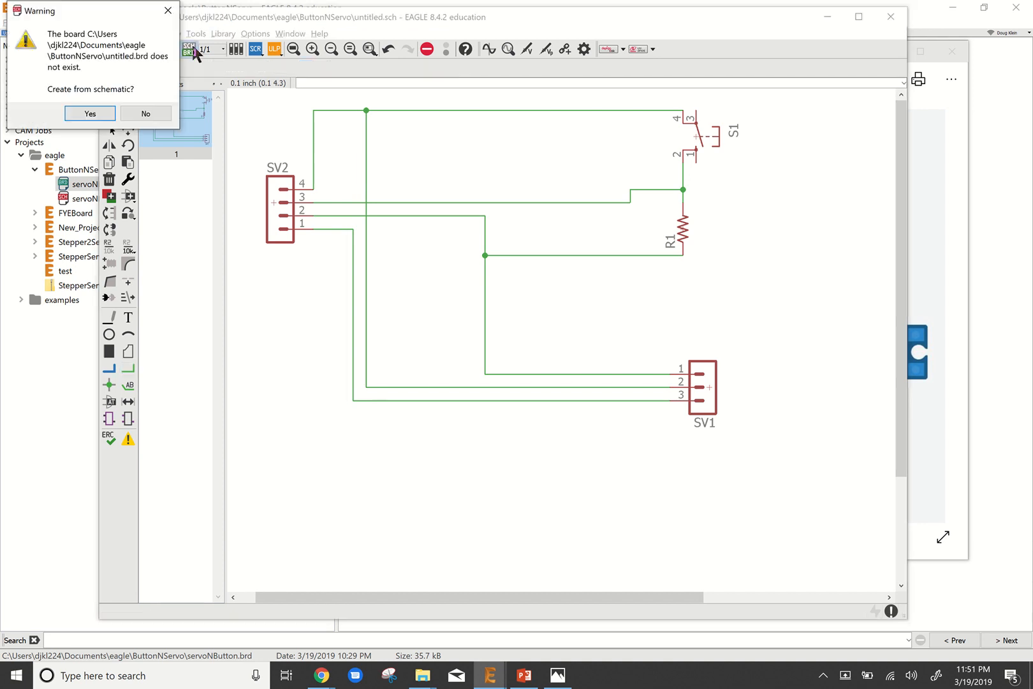
left_click(96, 112)
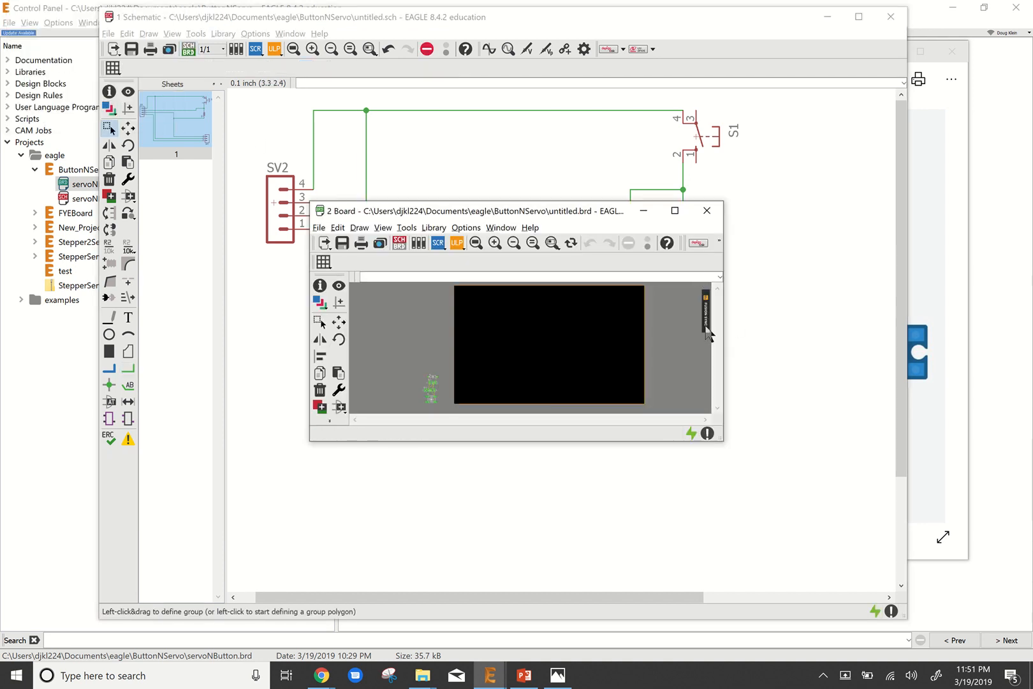
left_click_drag(565, 210, 355, 75)
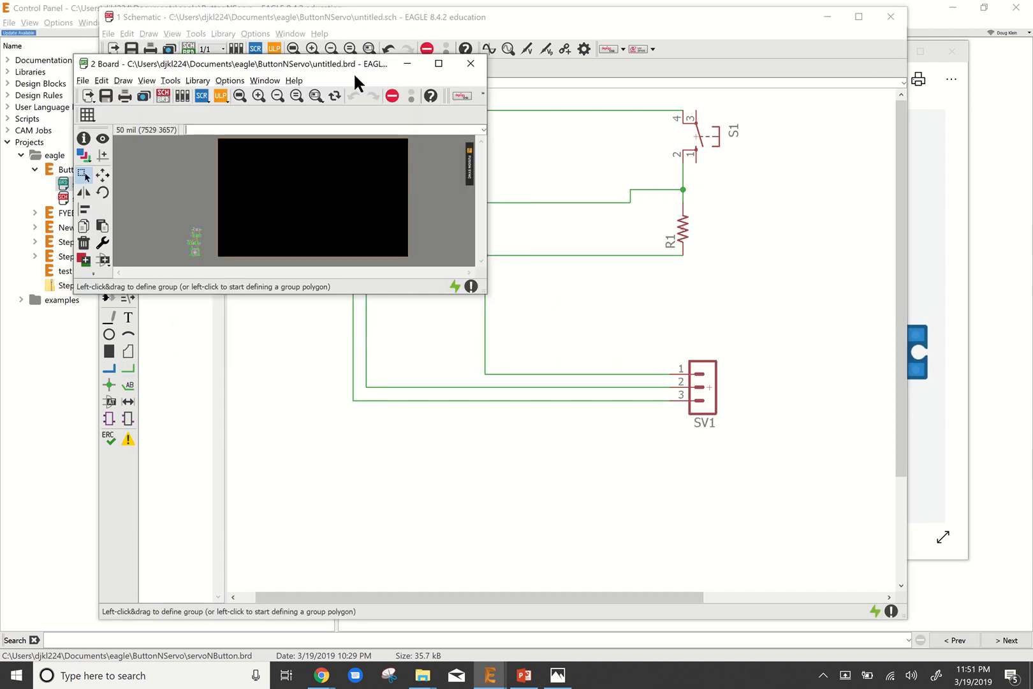
left_click(438, 64)
Move four-pin header SV2 into the lower-left area of the board outline, rotated to 90 degrees with pin 4 uppermost.
scroll(70, 601, "up", 2)
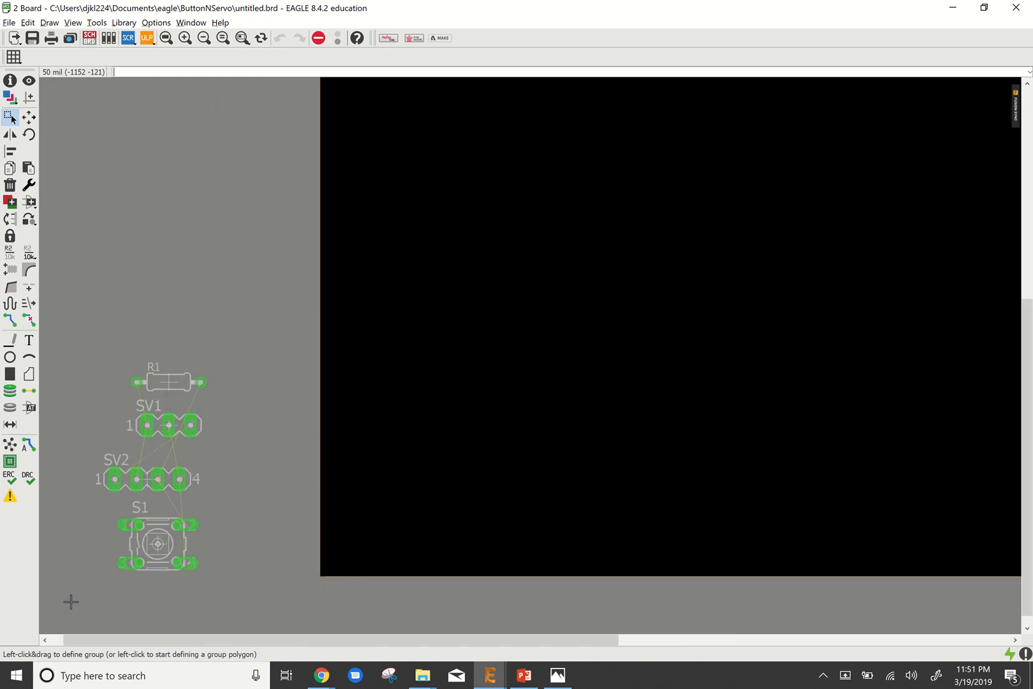
scroll(70, 602, "up", 1)
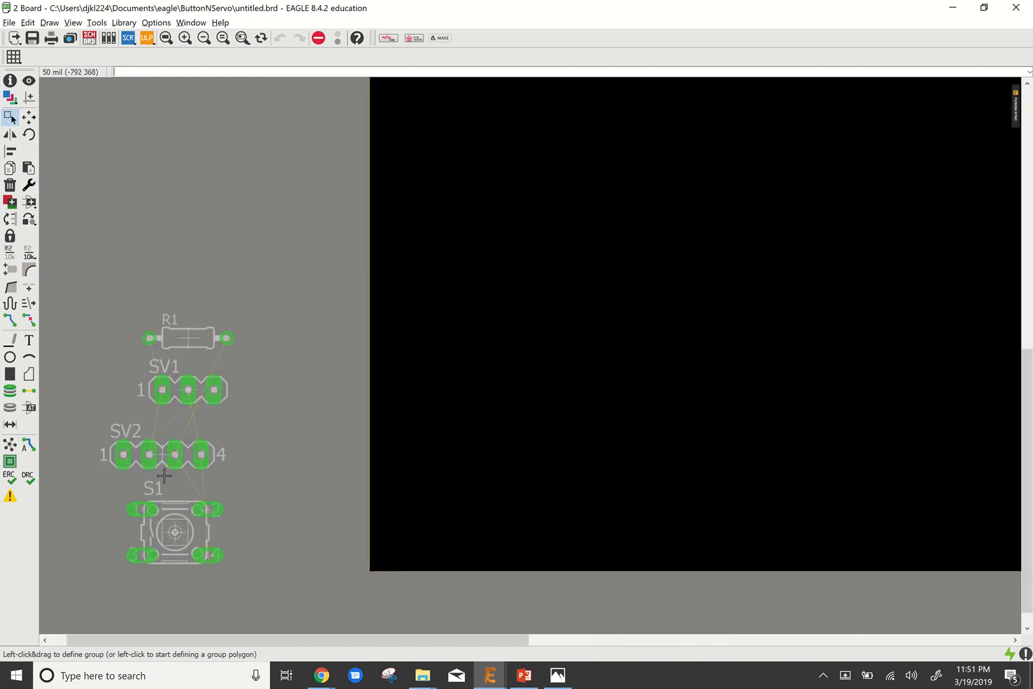
left_click(29, 118)
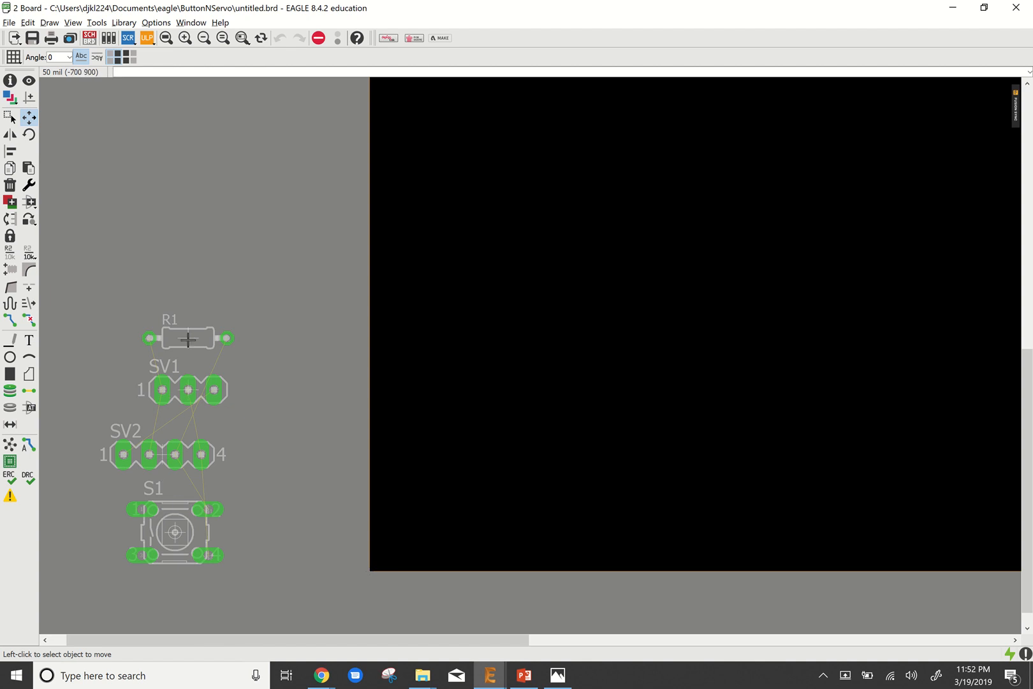
left_click(164, 454)
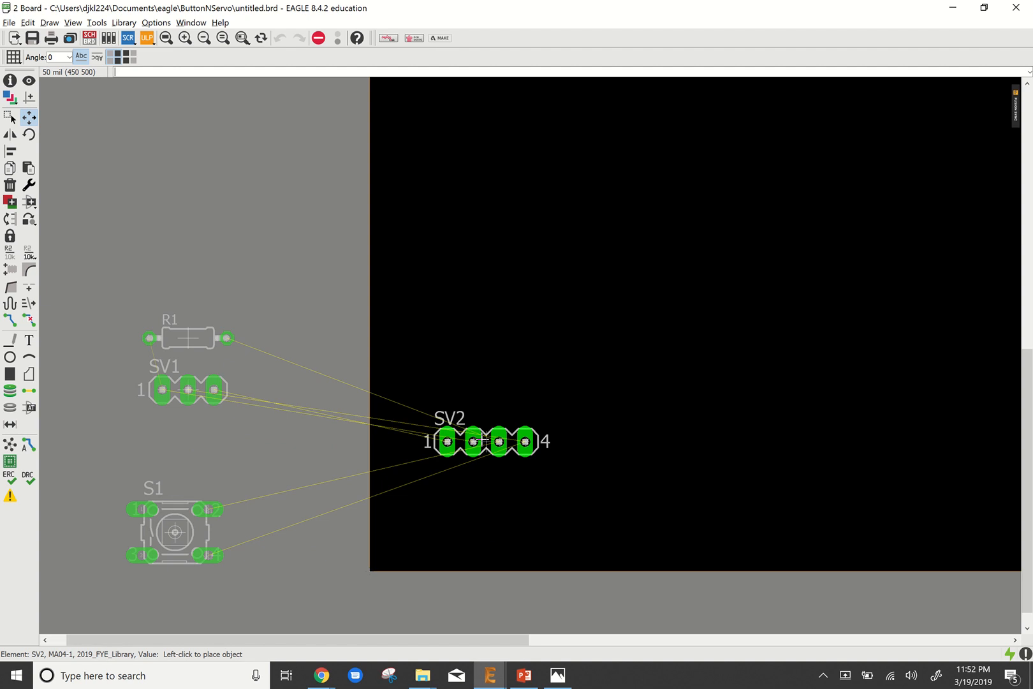
right_click(473, 442)
right_click(473, 442)
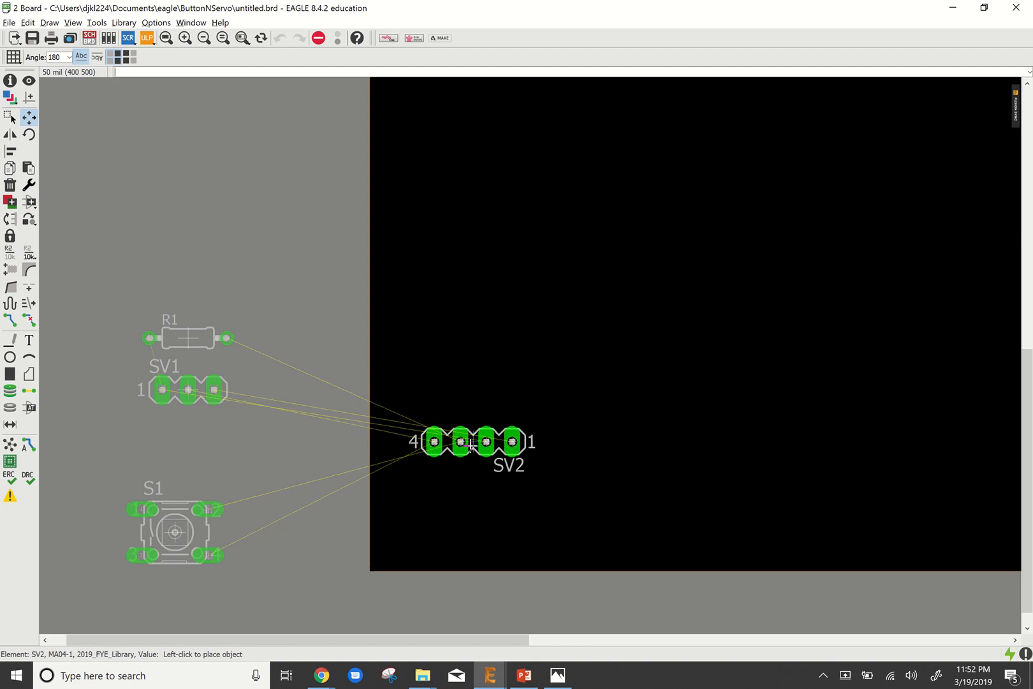
right_click(473, 442)
right_click(473, 442)
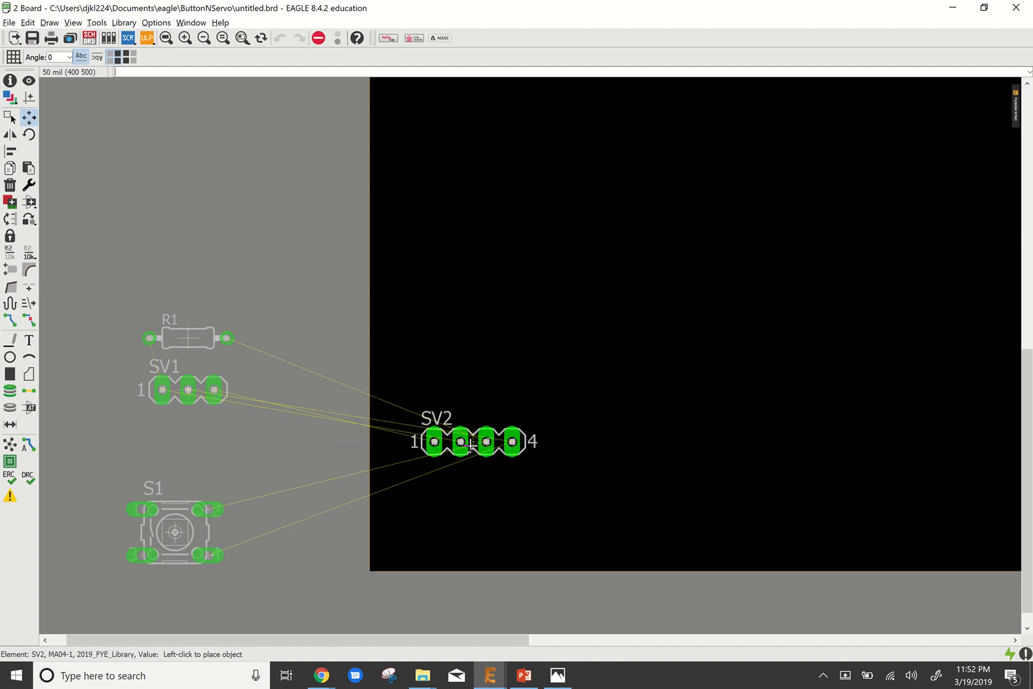
right_click(473, 442)
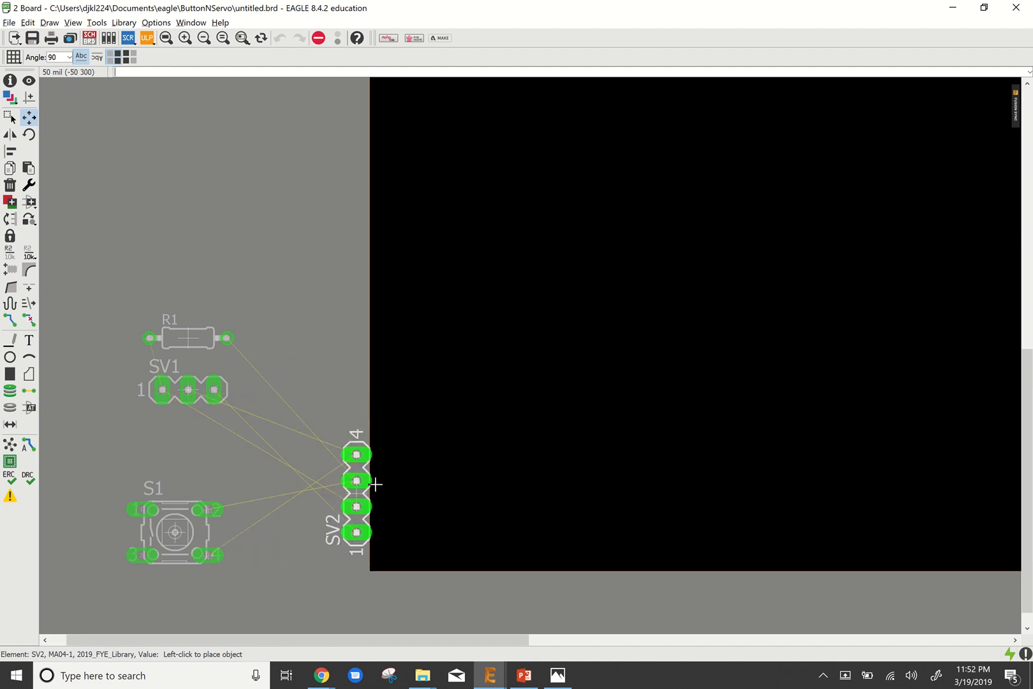
left_click(461, 441)
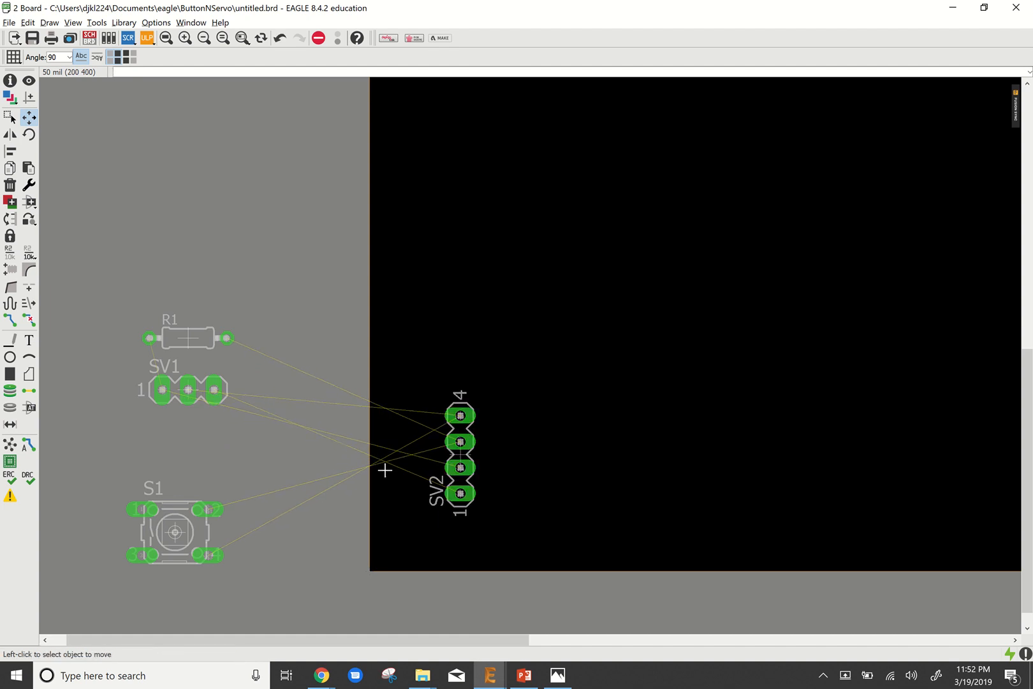
Move switch S1 onto the board to the upper right of SV2, rotated to 180 degrees so pins 4 and 2 face the header.
left_click(174, 532)
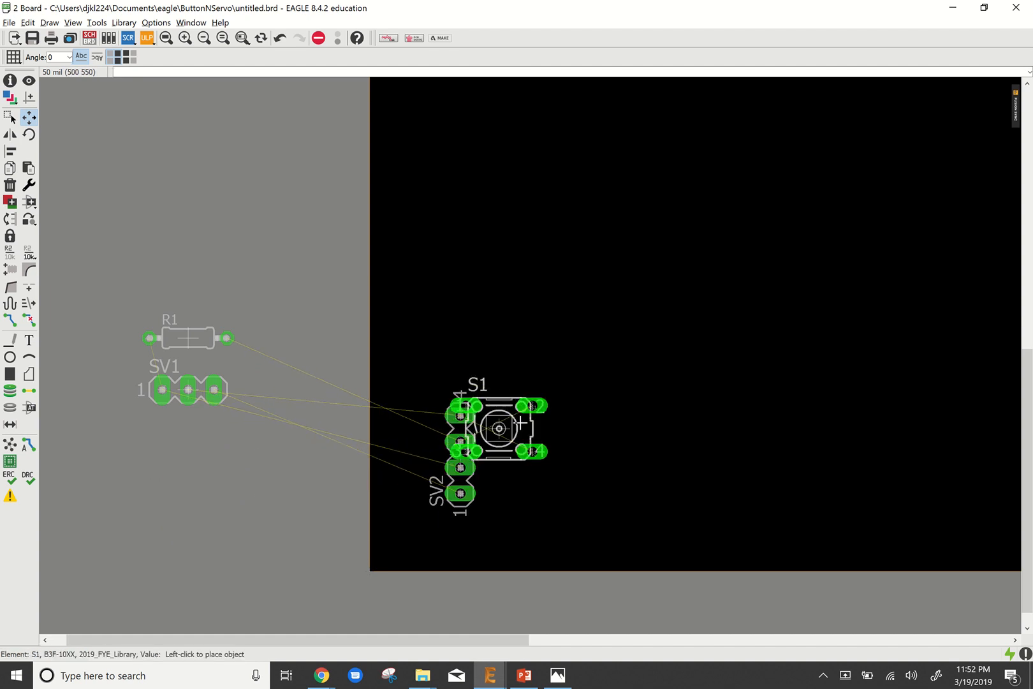
right_click(589, 389)
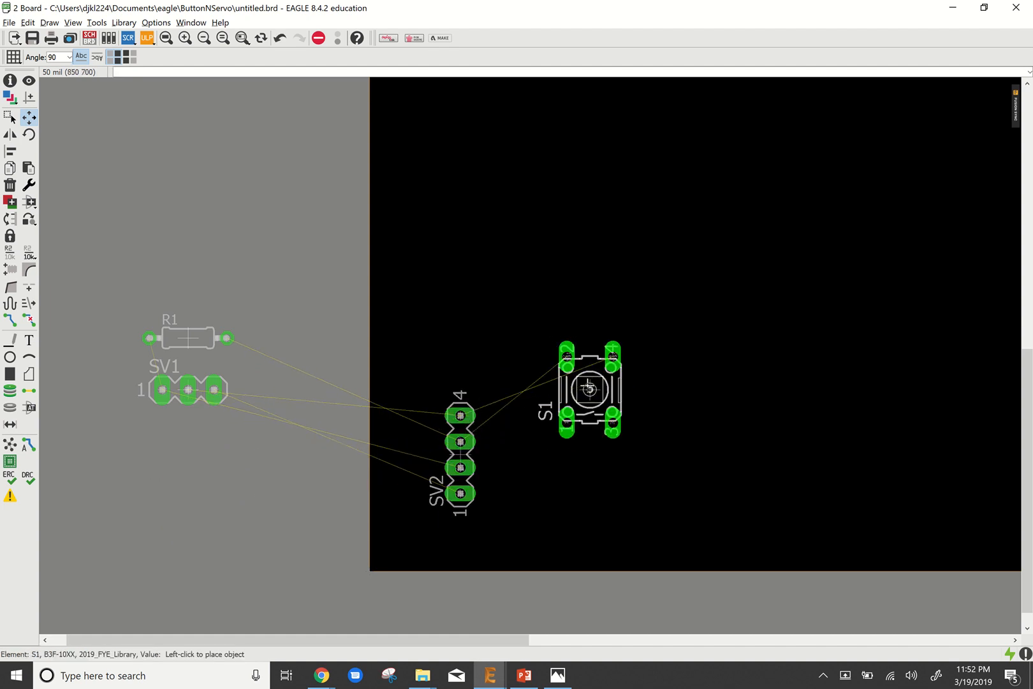
right_click(589, 388)
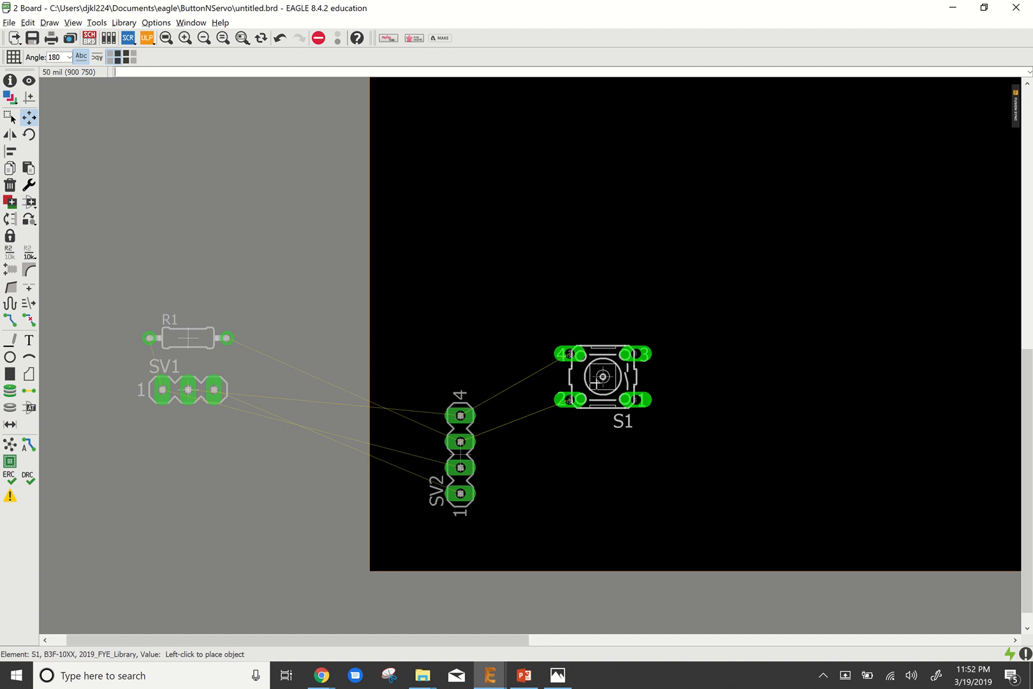
left_click(606, 383)
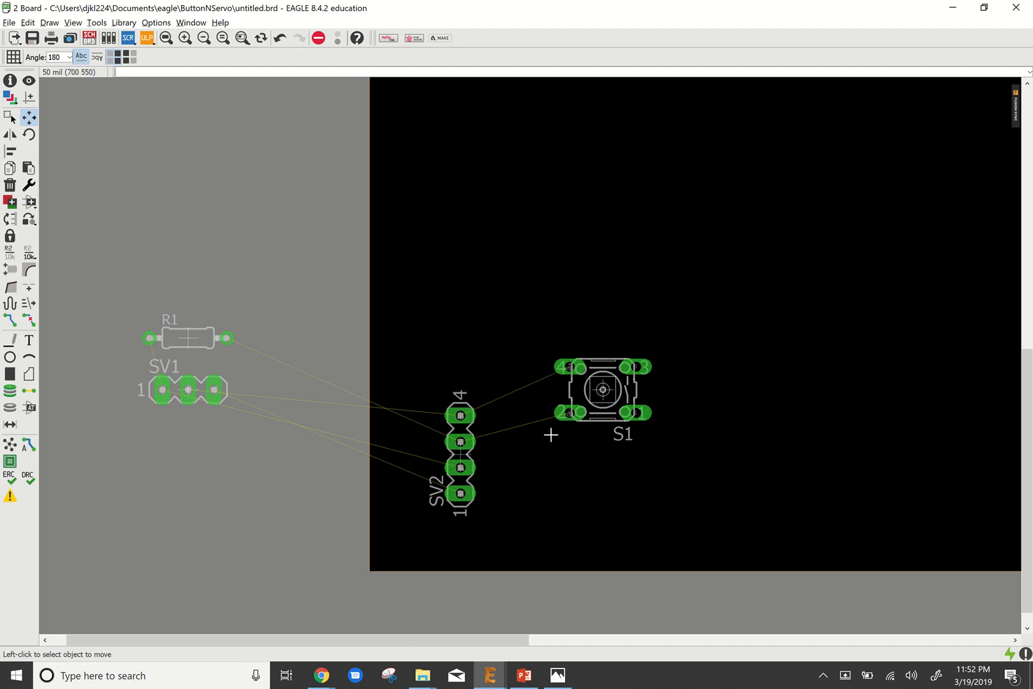
Move resistor R1 onto the board directly below pin 2 of S1, rotated to 90 degrees.
left_click(183, 340)
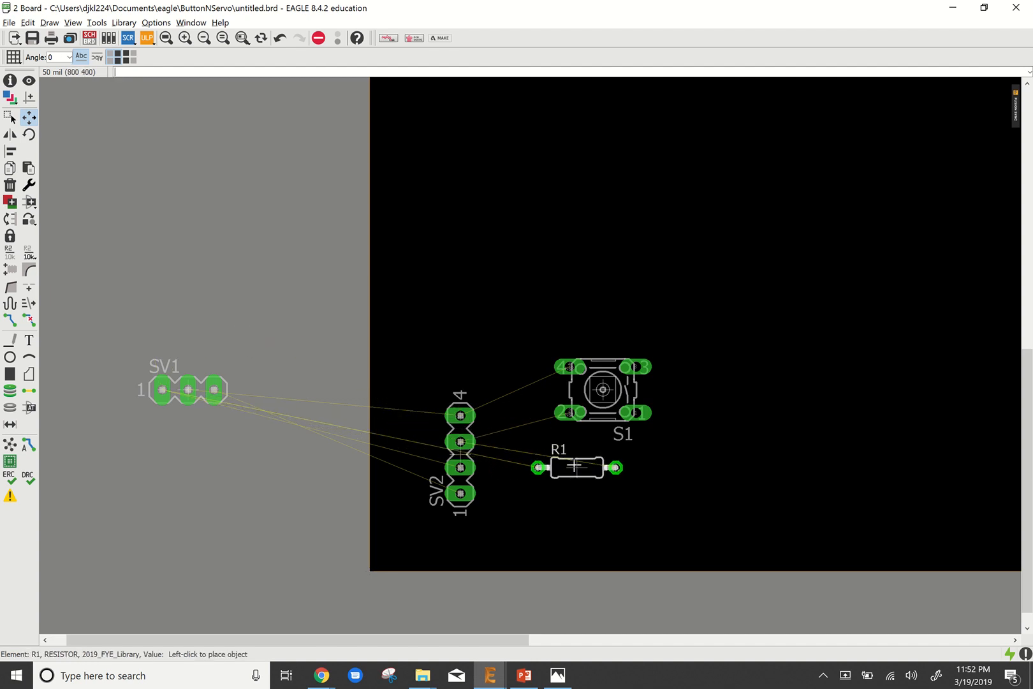
right_click(574, 465)
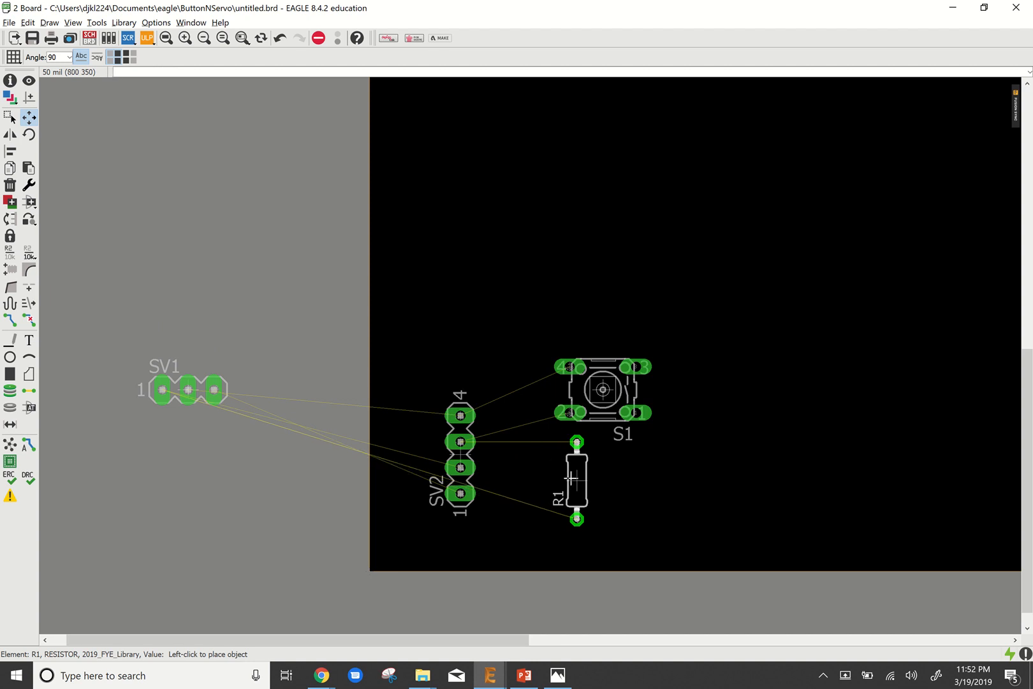
left_click(571, 477)
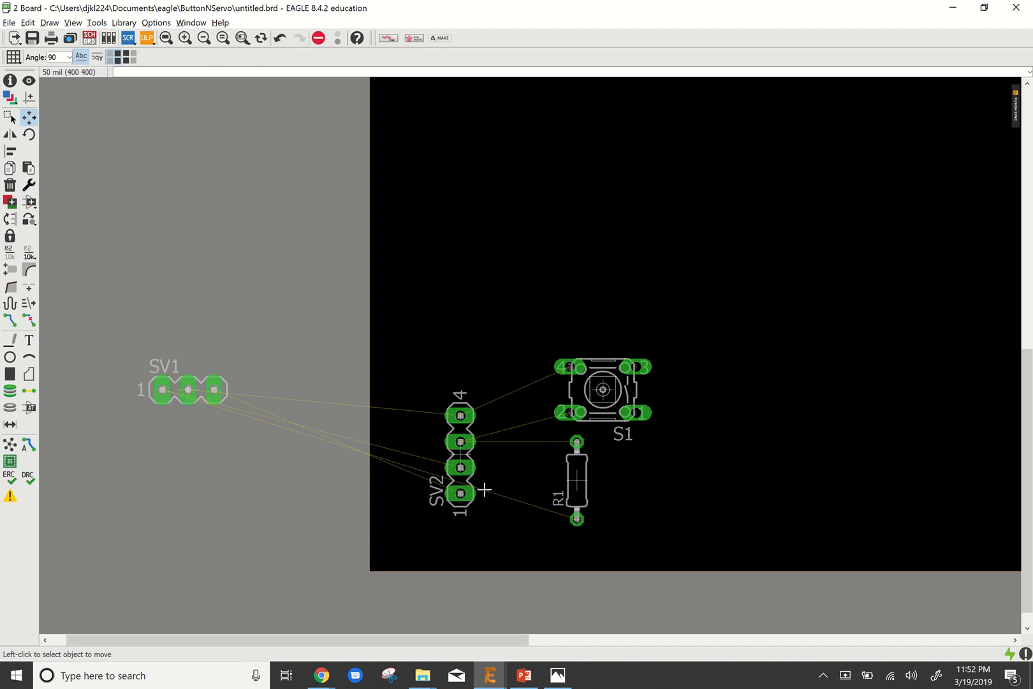
Move three-pin header SV1 onto the board to the right of R1, rotated to 270 degrees with pin 1 uppermost.
left_click(189, 390)
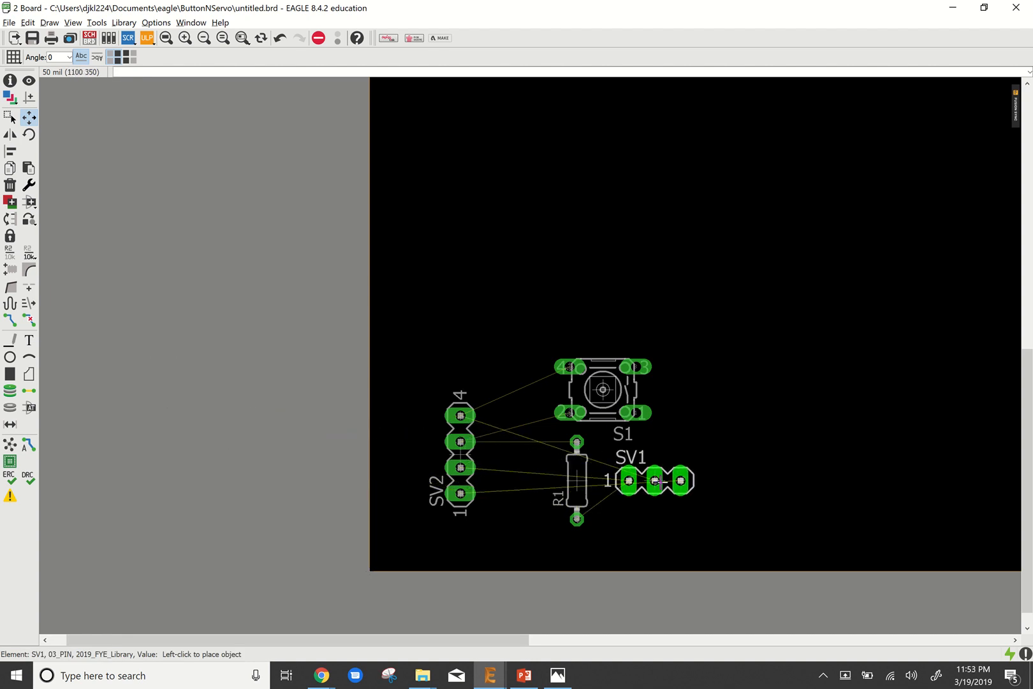
right_click(670, 482)
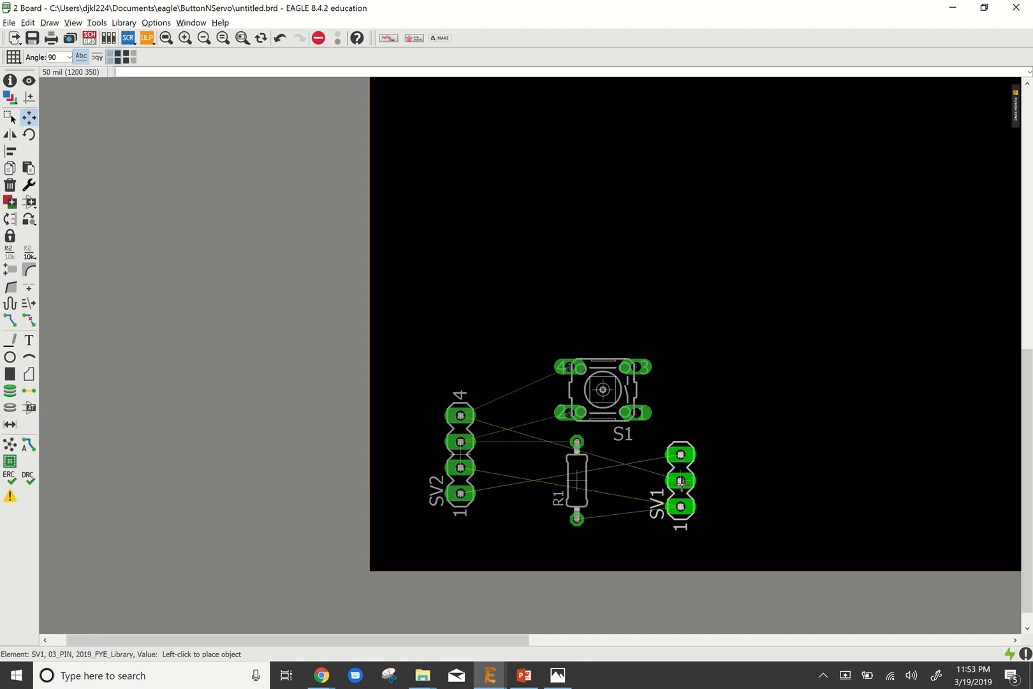
right_click(681, 482)
right_click(681, 482)
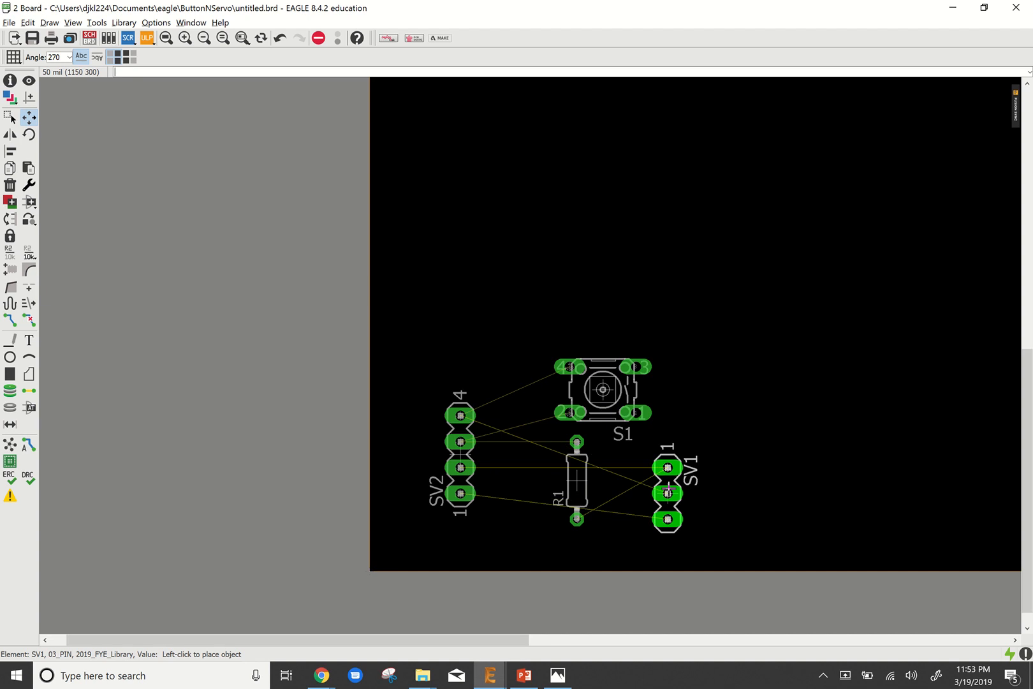
left_click(668, 489)
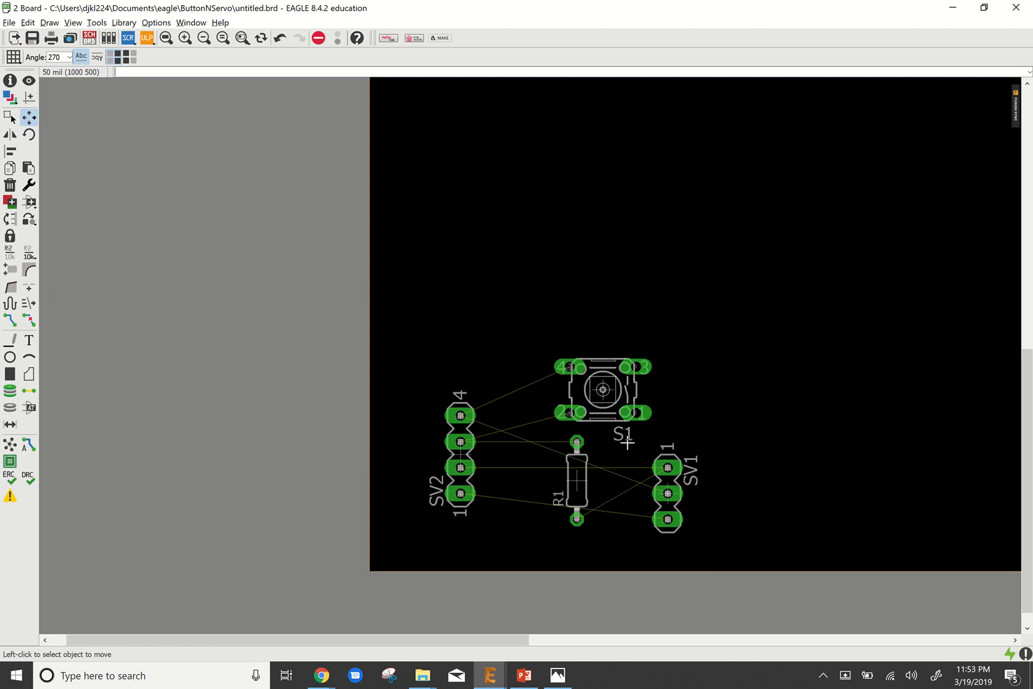
Route top-layer traces from pin 2 of S1 to R1's upper pad and from pin 3 of SV2 to that trace.
left_click(12, 320)
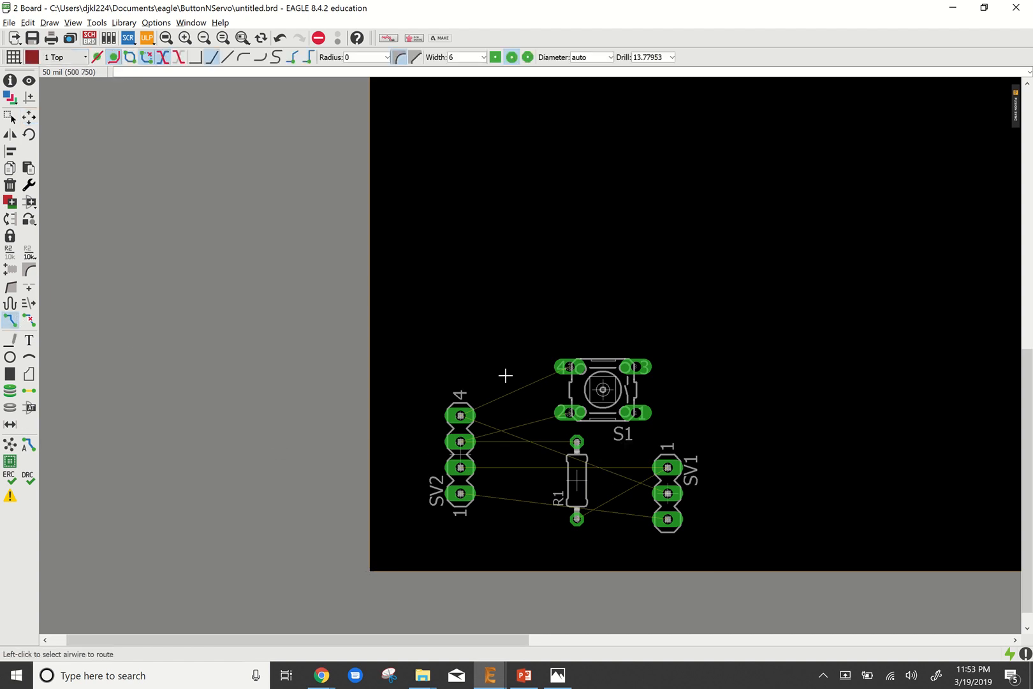
left_click(570, 413)
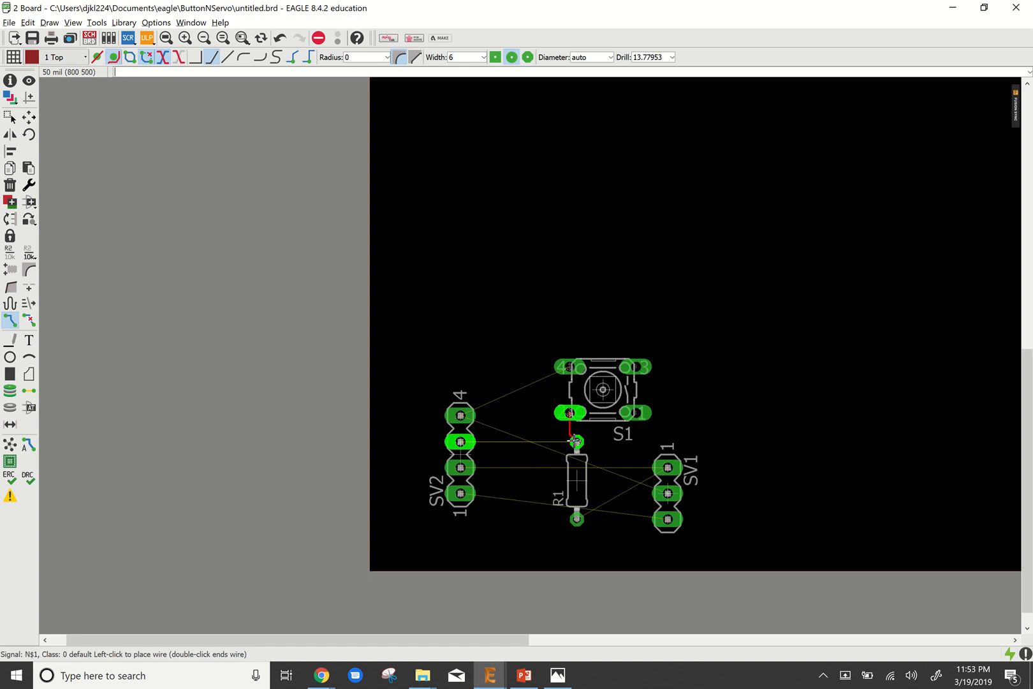
left_click(574, 441)
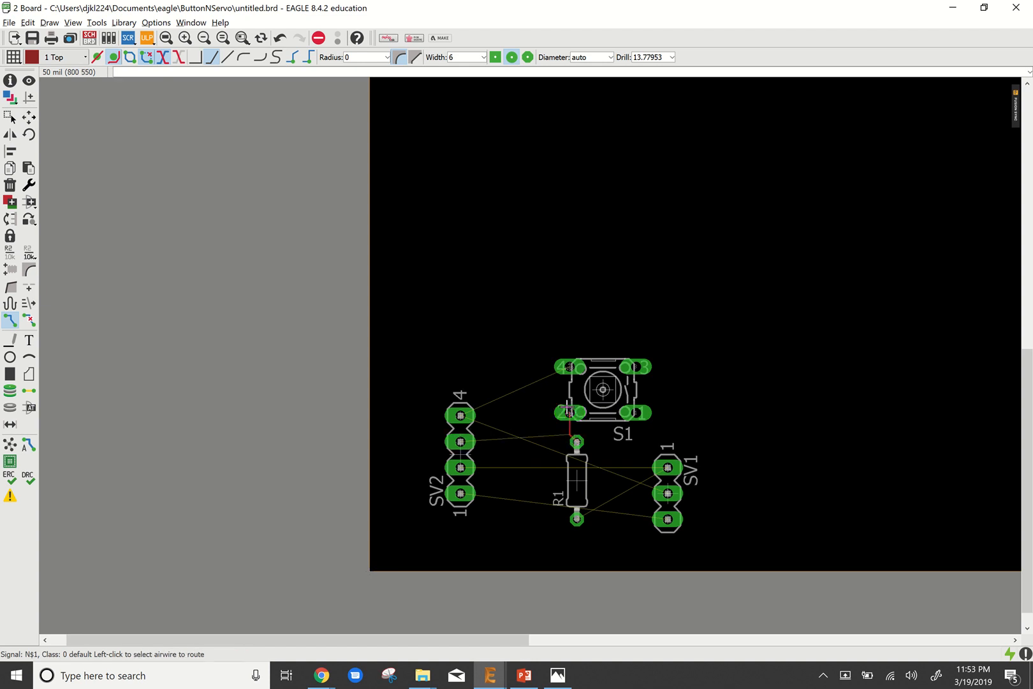
left_click(460, 442)
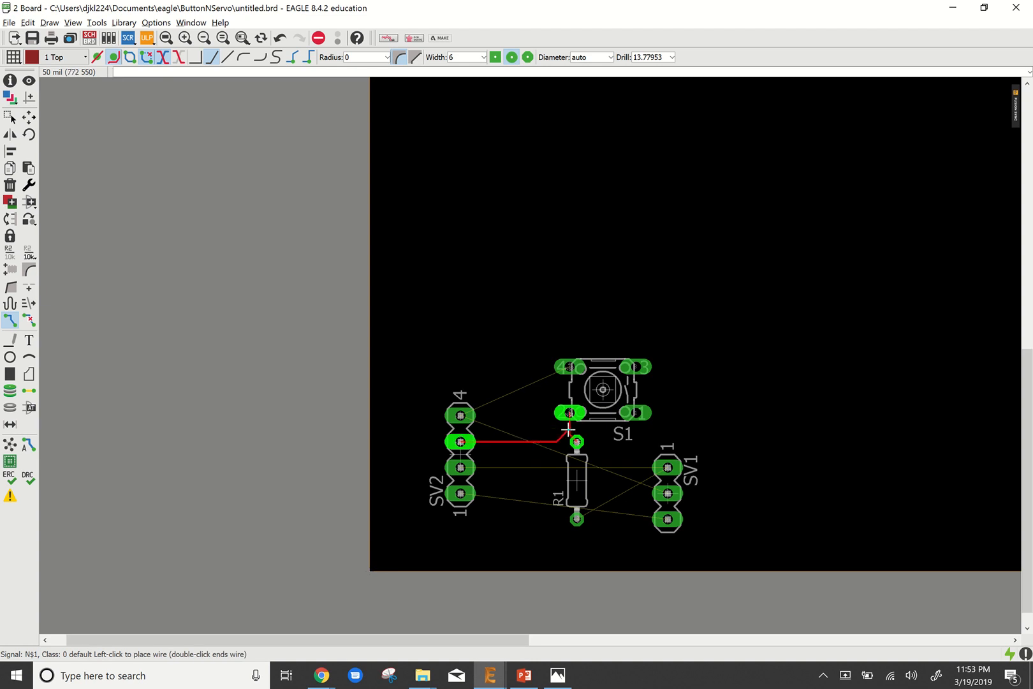
left_click(568, 430)
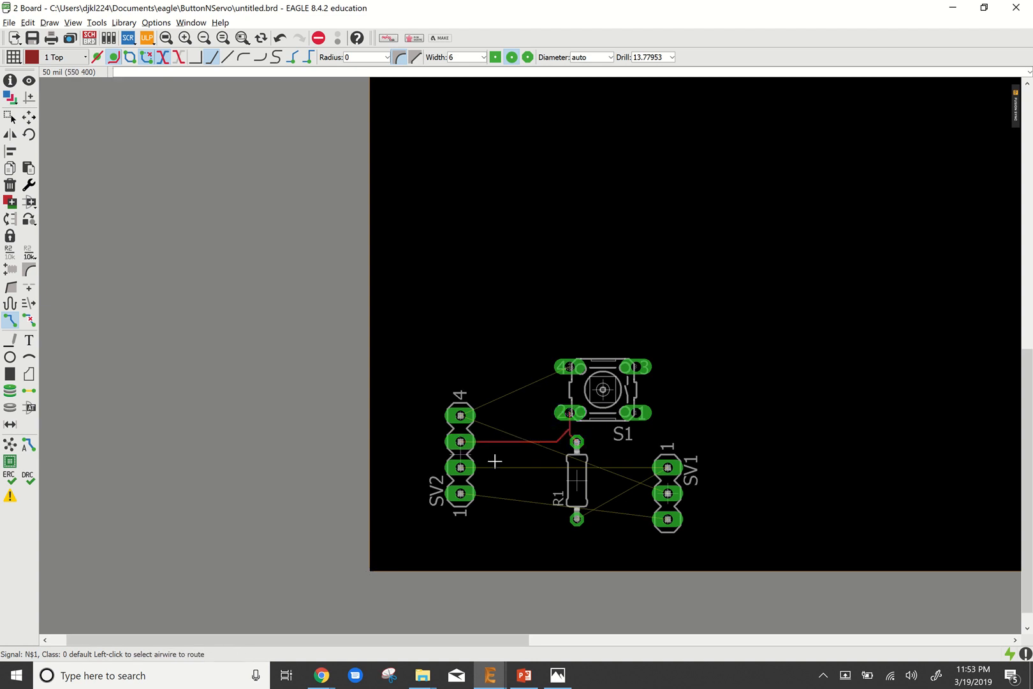
Route a top-layer trace from pin 4 of SV2 to pin 4 of S1, cycling through the bend styles back to 45-degree bends.
left_click(475, 423)
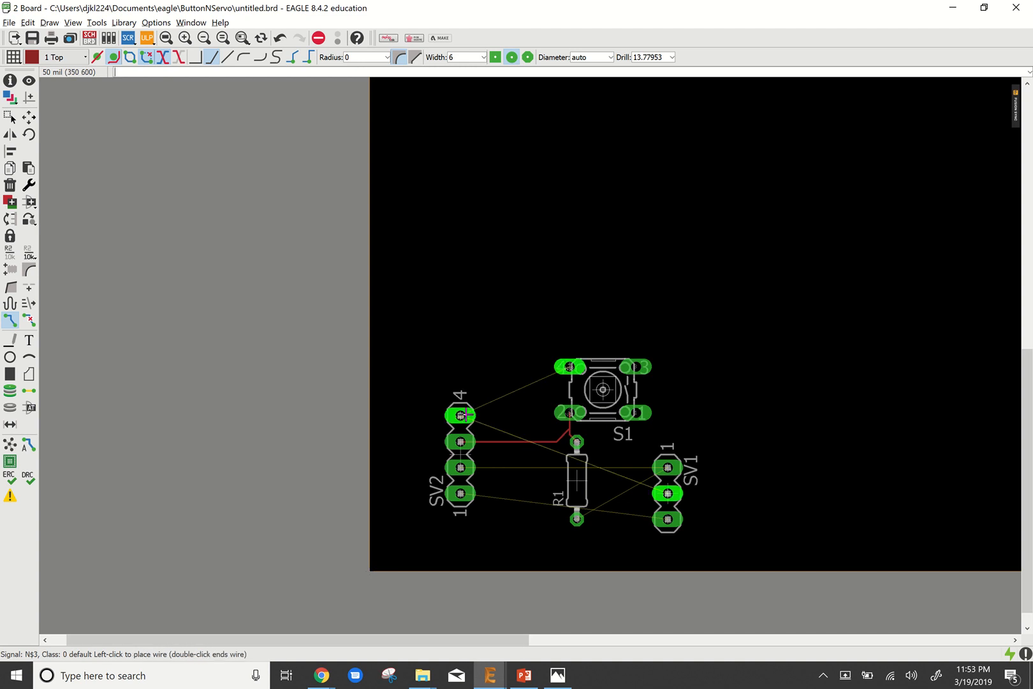
right_click(535, 375)
right_click(536, 375)
right_click(536, 375)
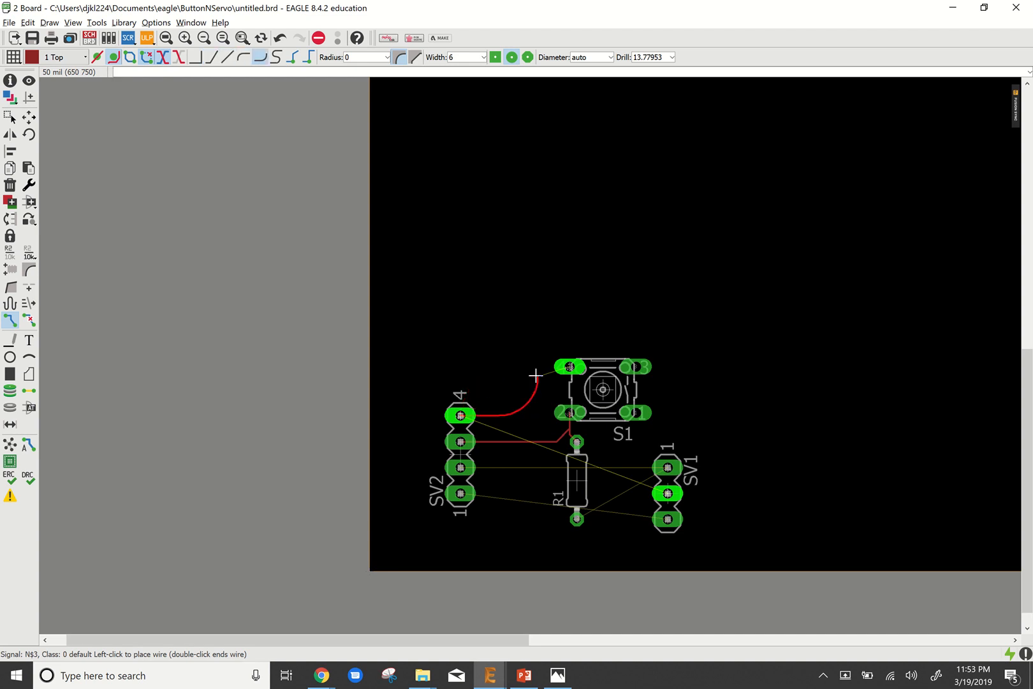
right_click(535, 375)
right_click(535, 375)
right_click(536, 375)
right_click(535, 375)
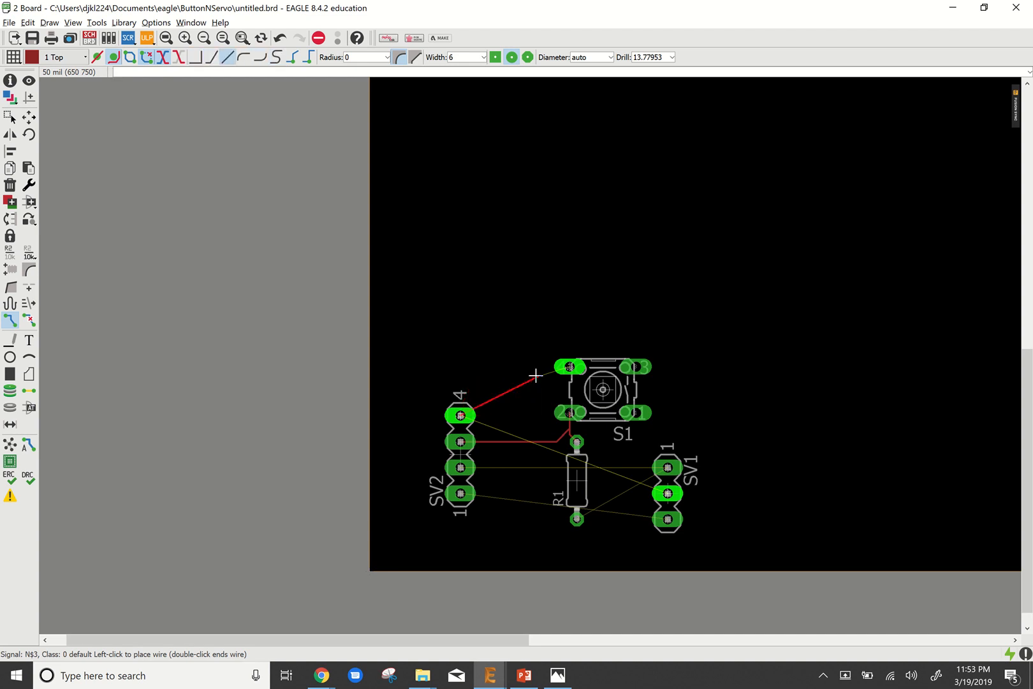
right_click(535, 375)
right_click(535, 375)
right_click(535, 375)
right_click(535, 375)
right_click(535, 375)
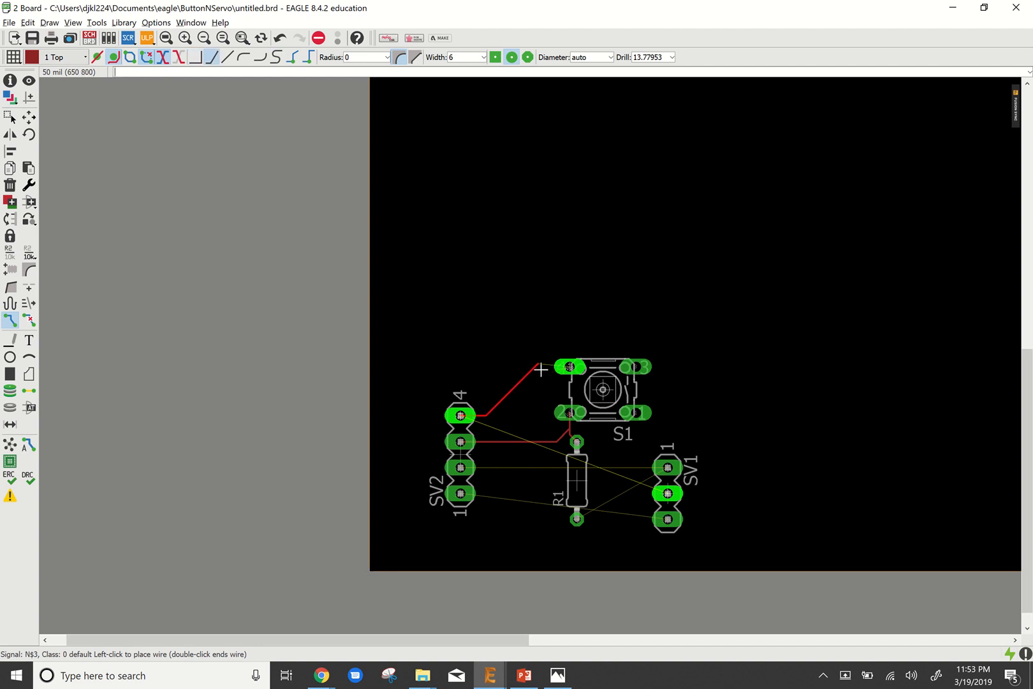
left_click(569, 367)
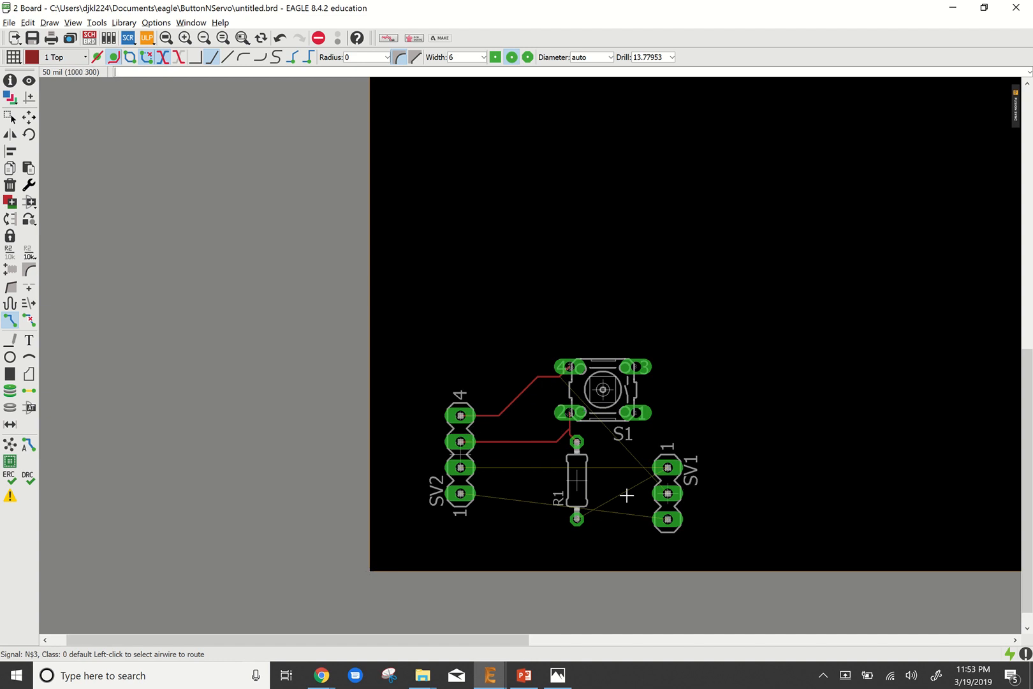
Route a trace from pin 4 of S1 over the top of the switch and down its far side to pin 2 of SV1.
left_click(568, 365)
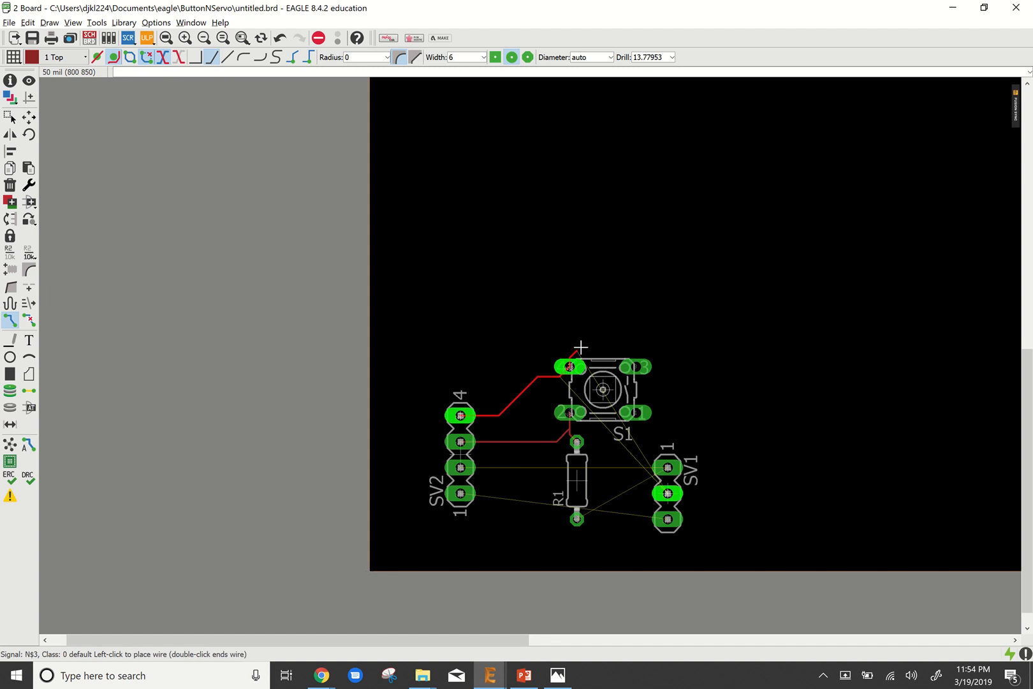
left_click(696, 377)
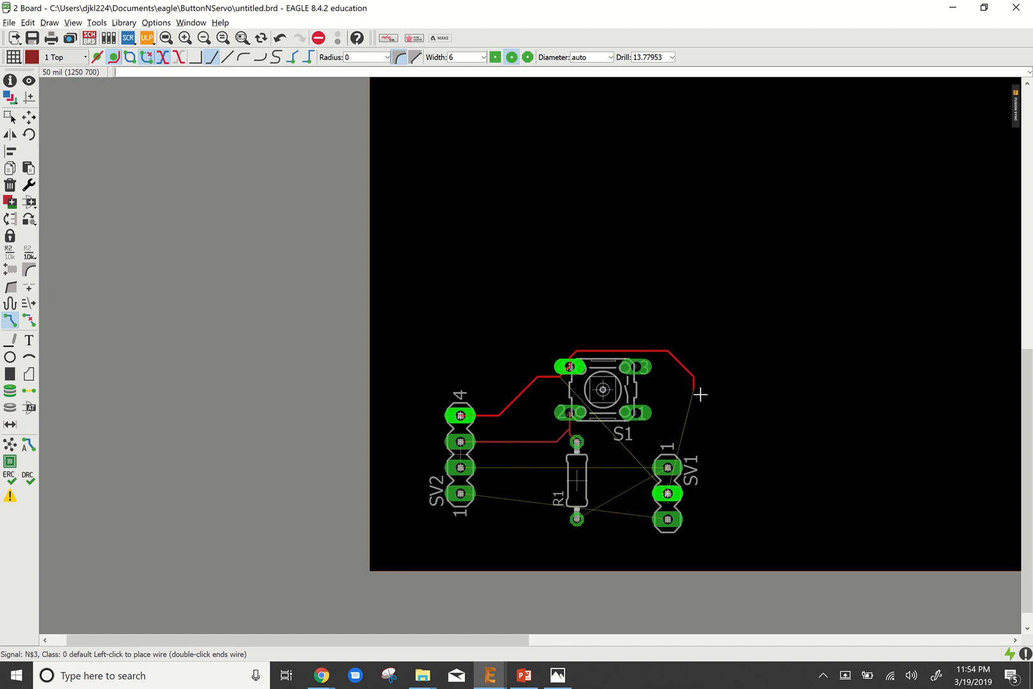
left_click(667, 493)
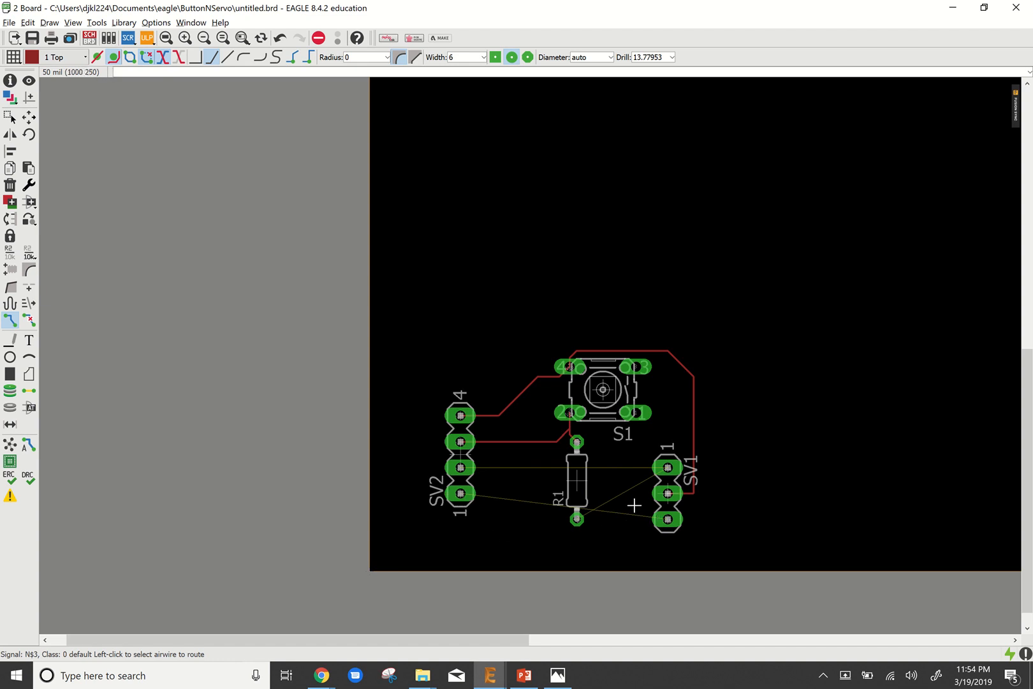
Route pin 1 of SV2 below R1 to pin 3 of SV1, and pin 2 of SV2 via R1's lower pad to pin 1 of SV1.
left_click(463, 496)
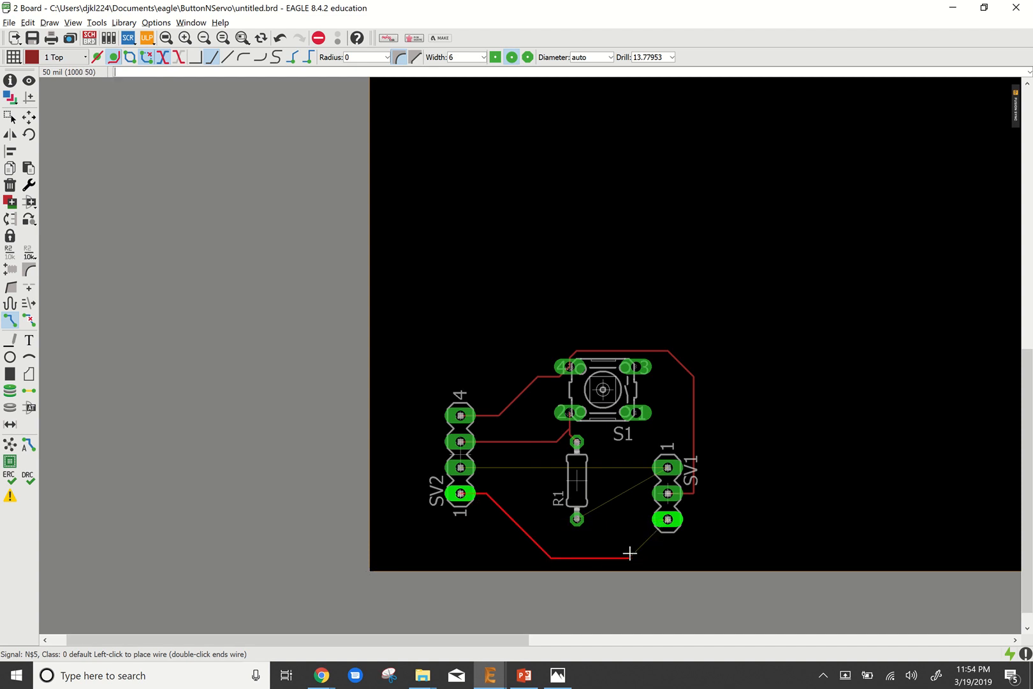
left_click(670, 519)
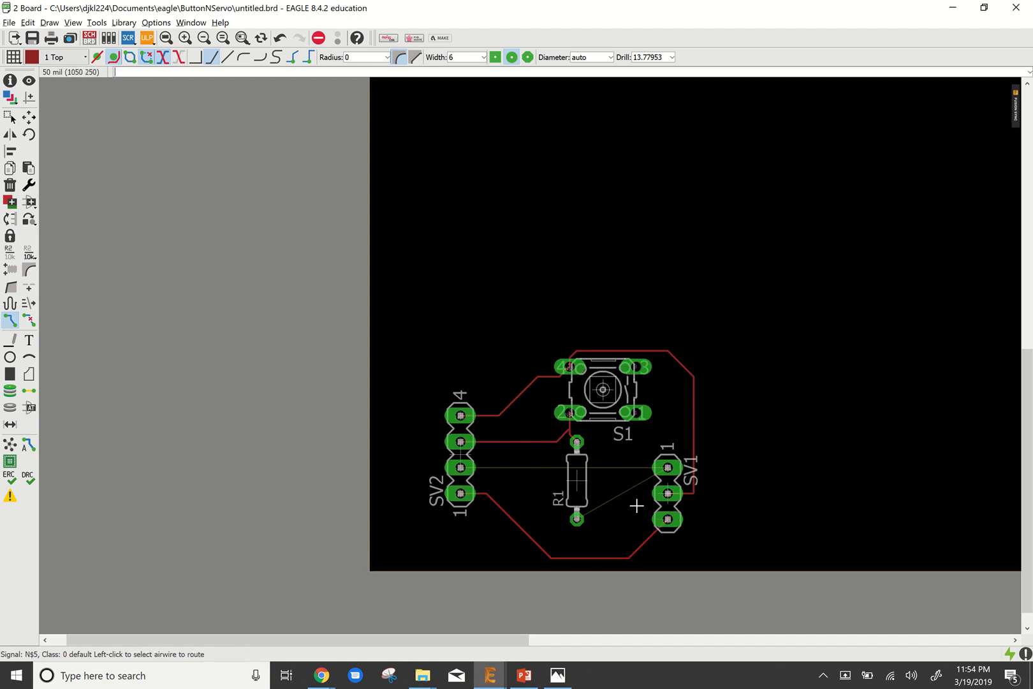
left_click(465, 468)
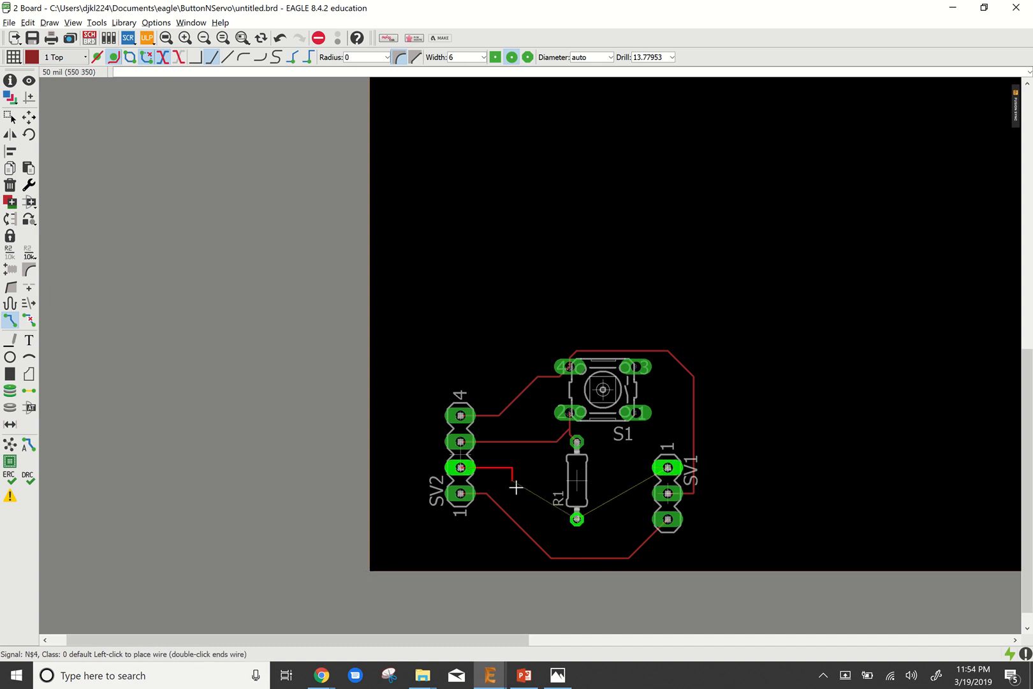
left_click(576, 519)
left_click(576, 518)
left_click(577, 518)
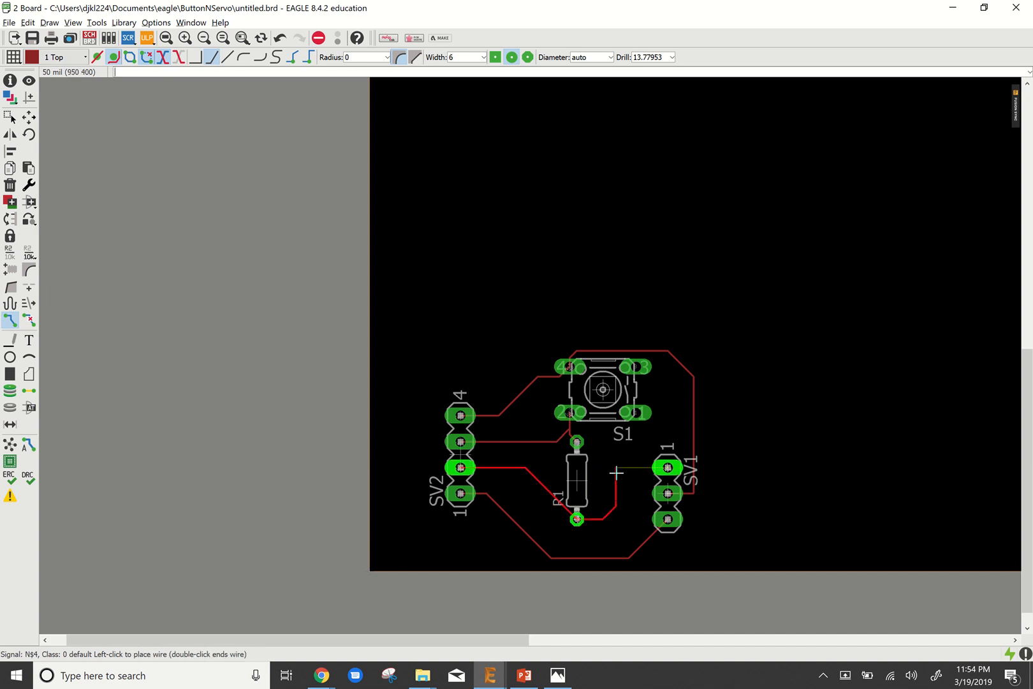
left_click(668, 468)
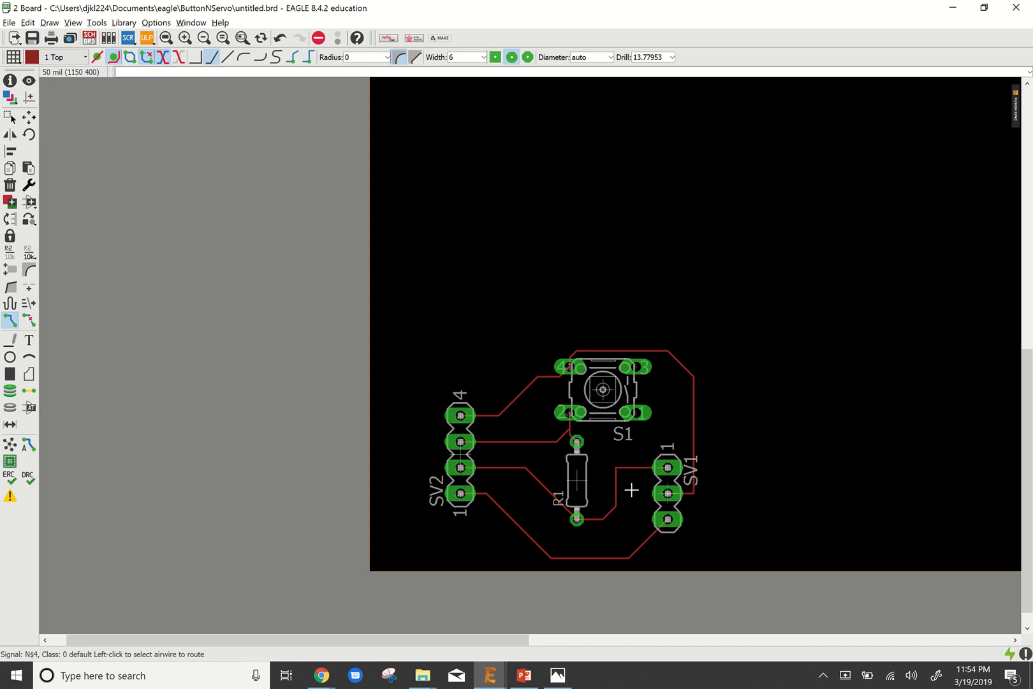
Shrink the board outline around the circuit by moving its top edge to just above S1 and its right edge to just beyond SV1.
scroll(319, 470, "up", 1)
scroll(320, 470, "up", 1)
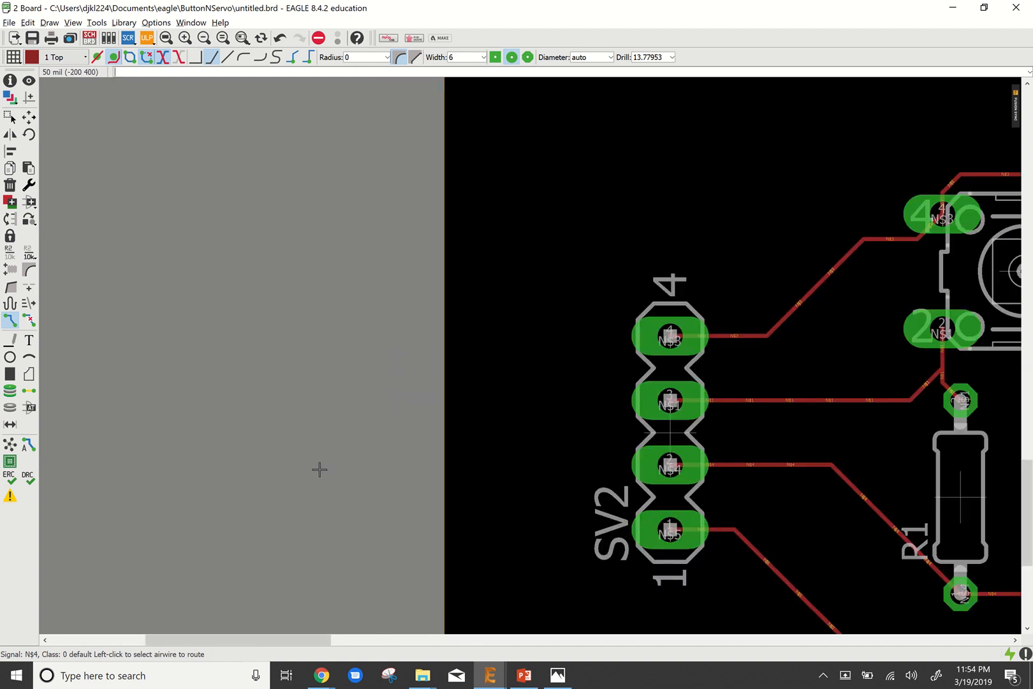
scroll(318, 470, "down", 5)
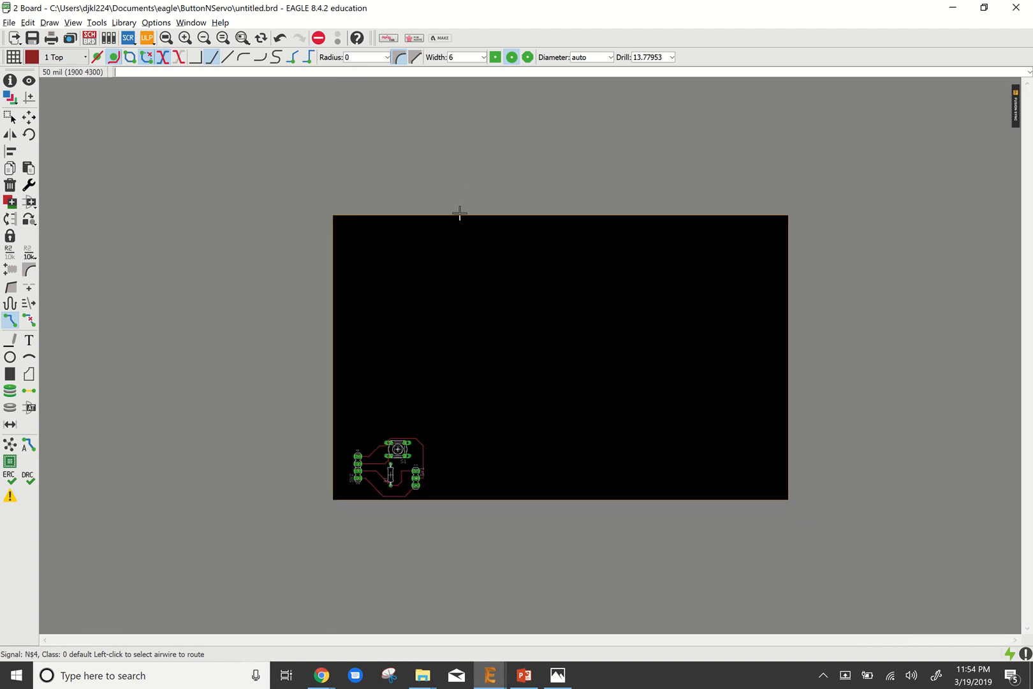
left_click(29, 117)
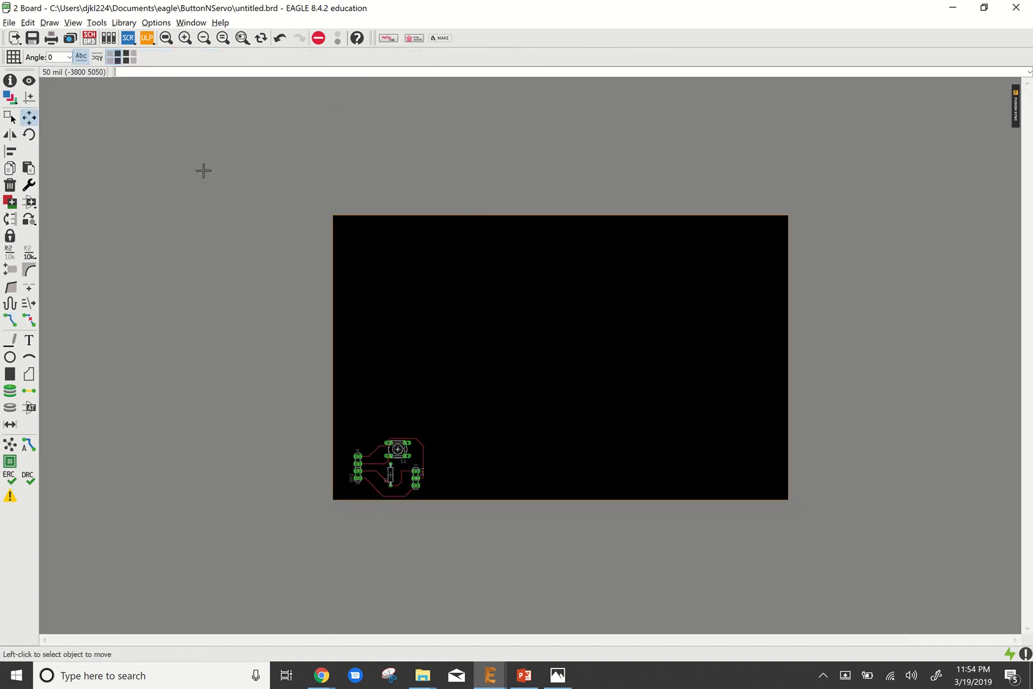
left_click(476, 215)
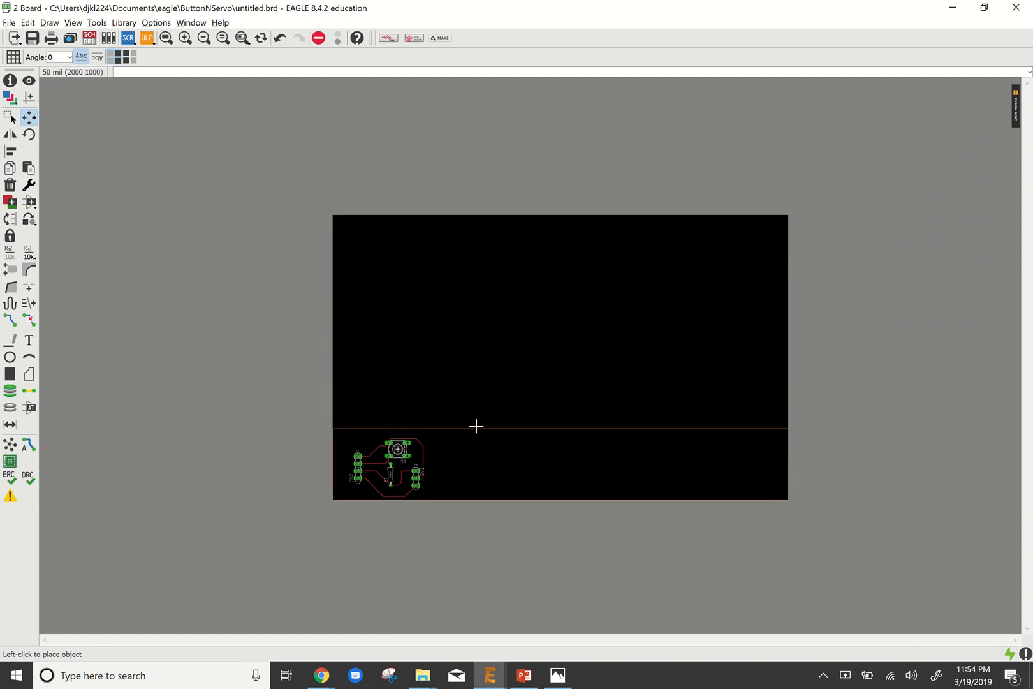
left_click(476, 426)
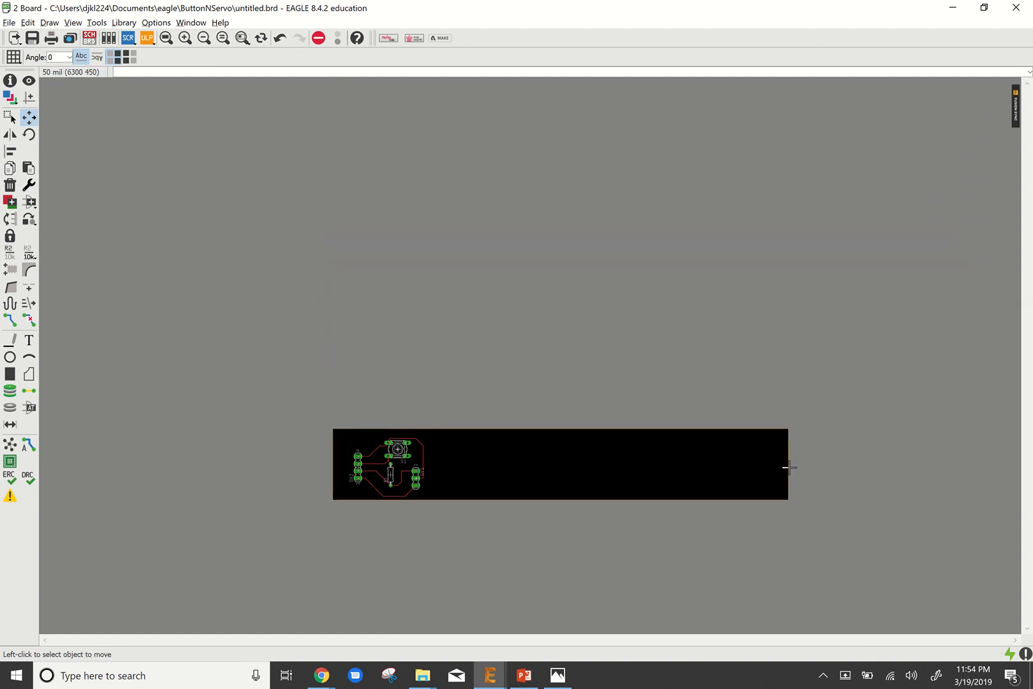
left_click(789, 467)
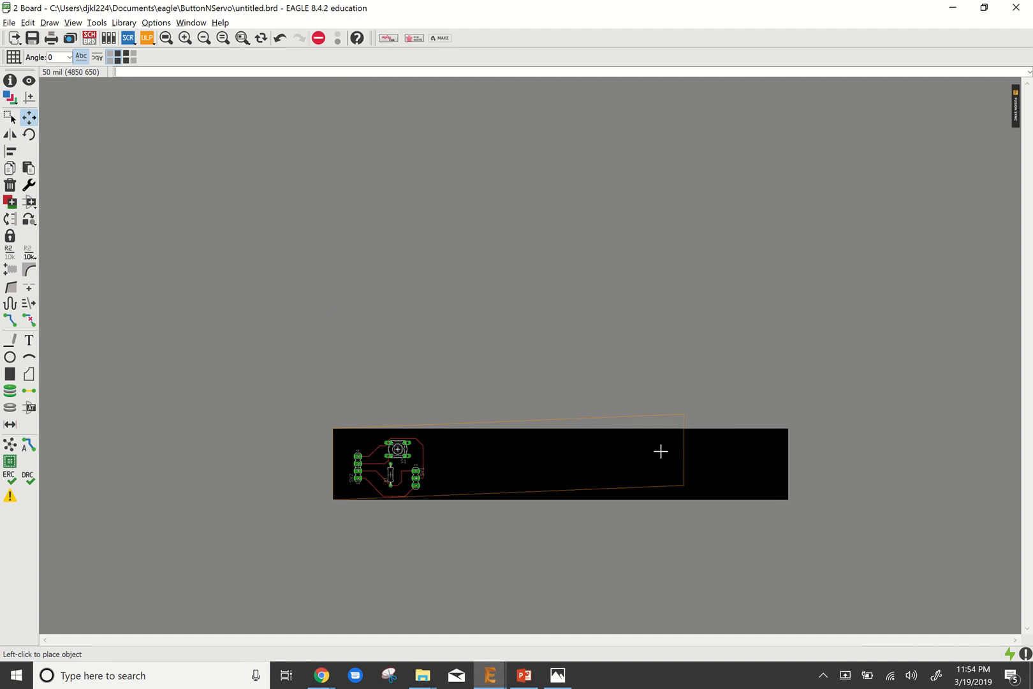
left_click(434, 467)
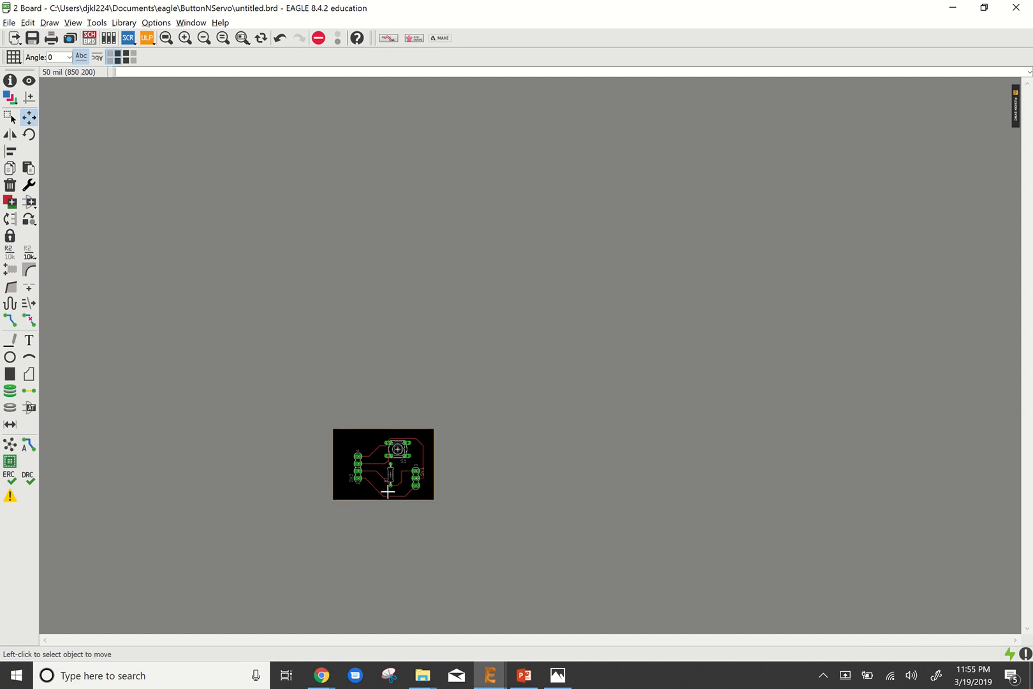
scroll(324, 515, "up", 3)
scroll(338, 513, "up", 4)
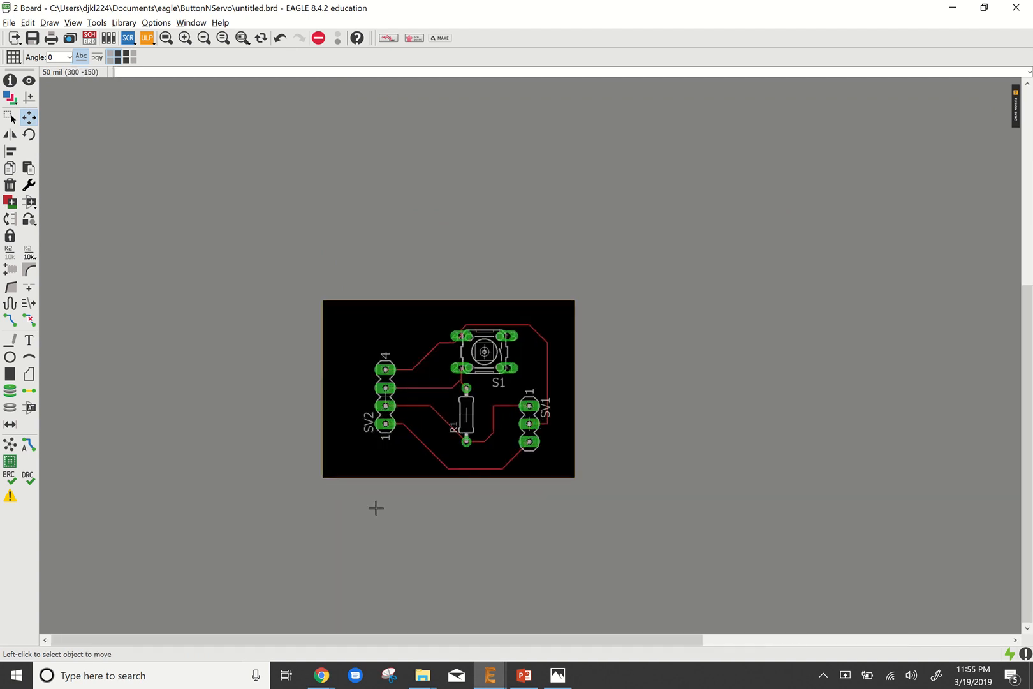
scroll(324, 293, "up", 1)
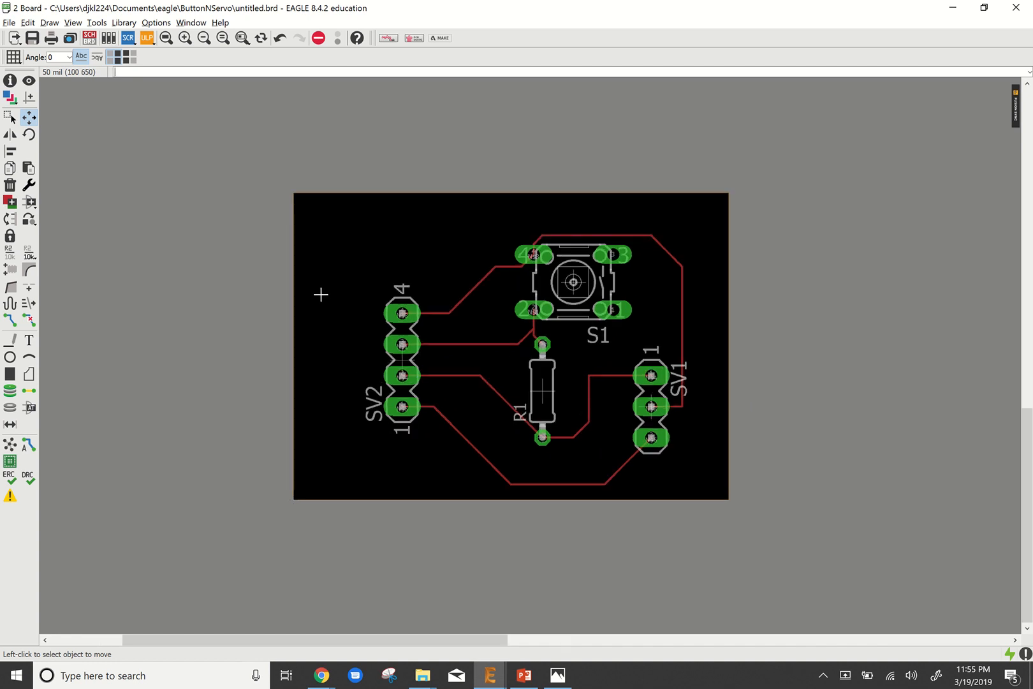